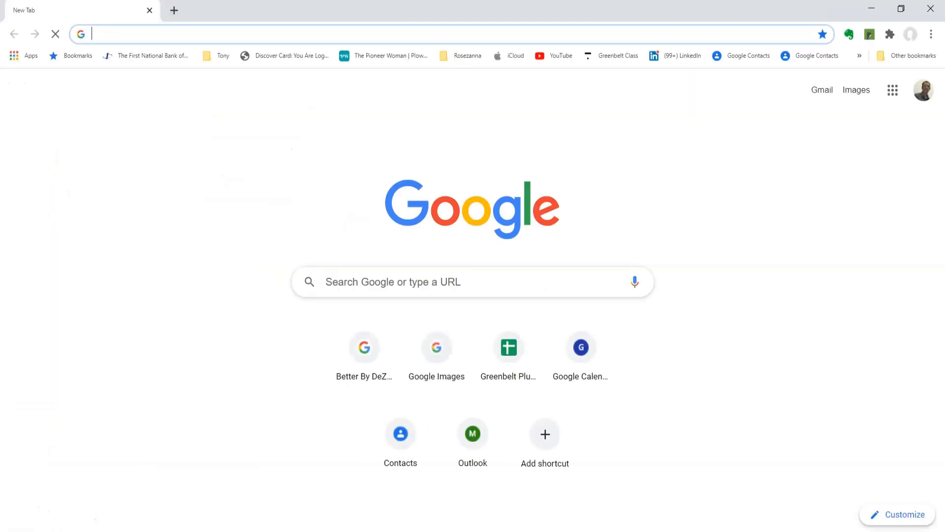
# Open the familysearch.org website.
pyautogui.click(185, 39)
pyautogui.write('family')
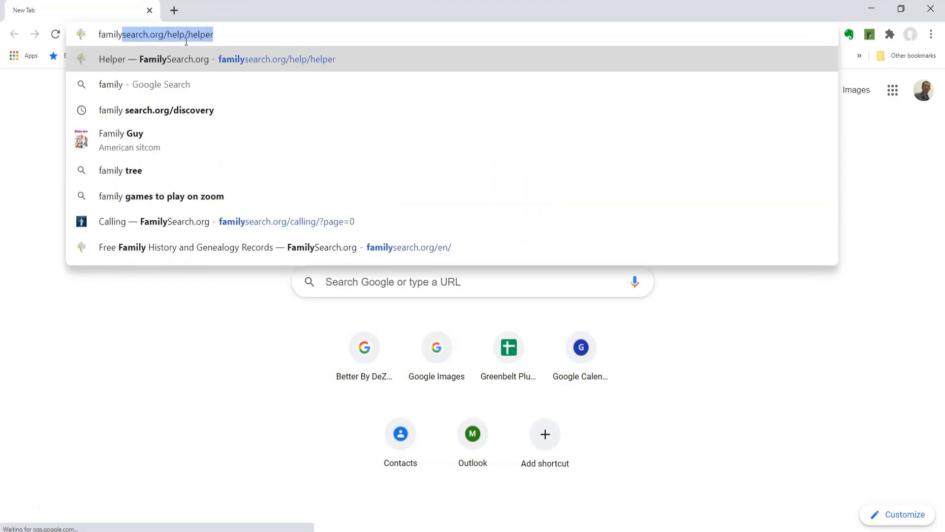
pyautogui.write('search')
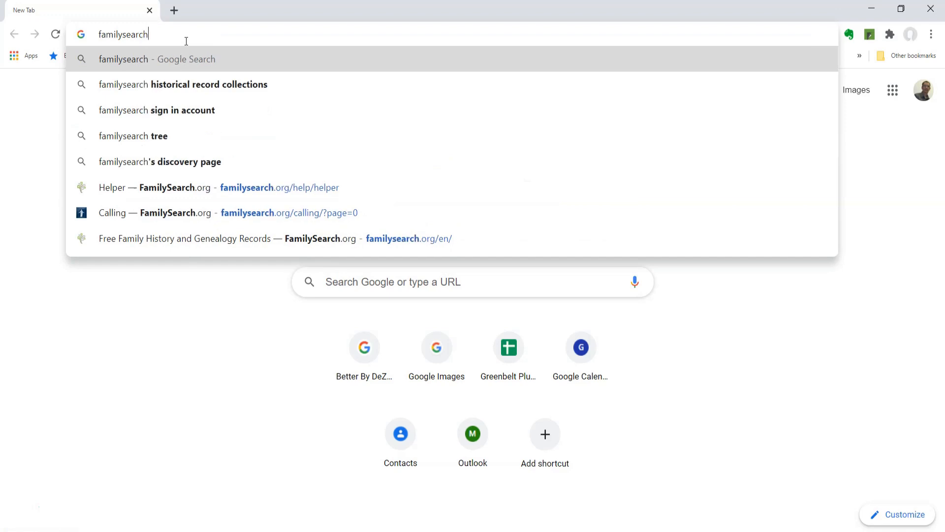
pyautogui.write('.org')
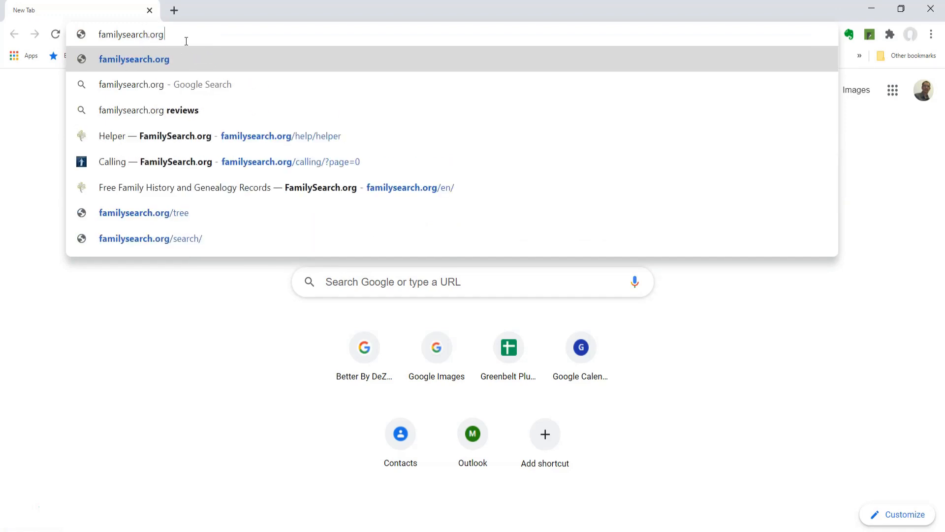
pyautogui.press('Return')
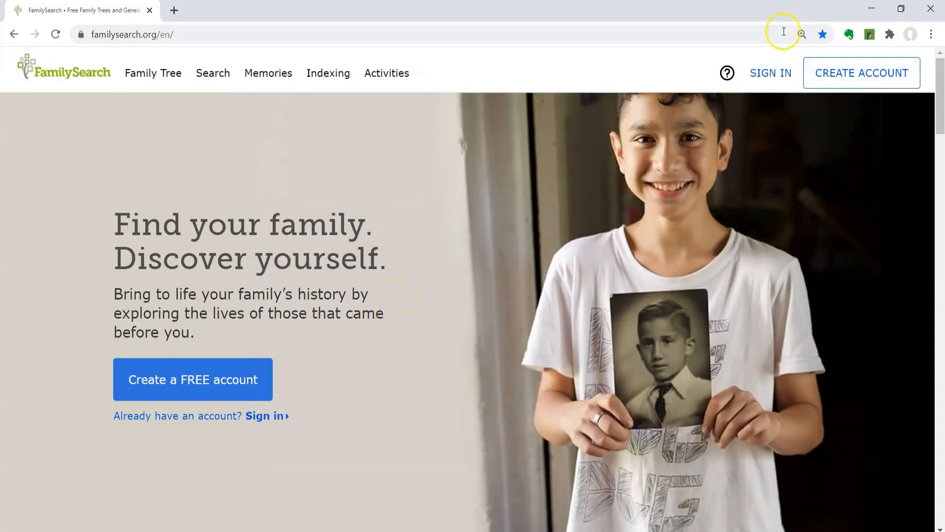
# Sign in to the FamilySearch account with the prefilled username and password.
pyautogui.click(774, 74)
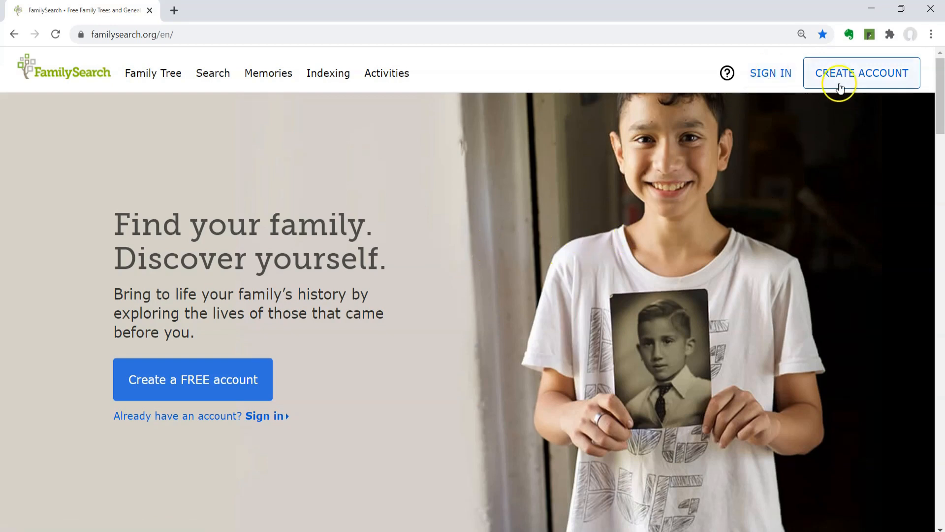
pyautogui.click(771, 74)
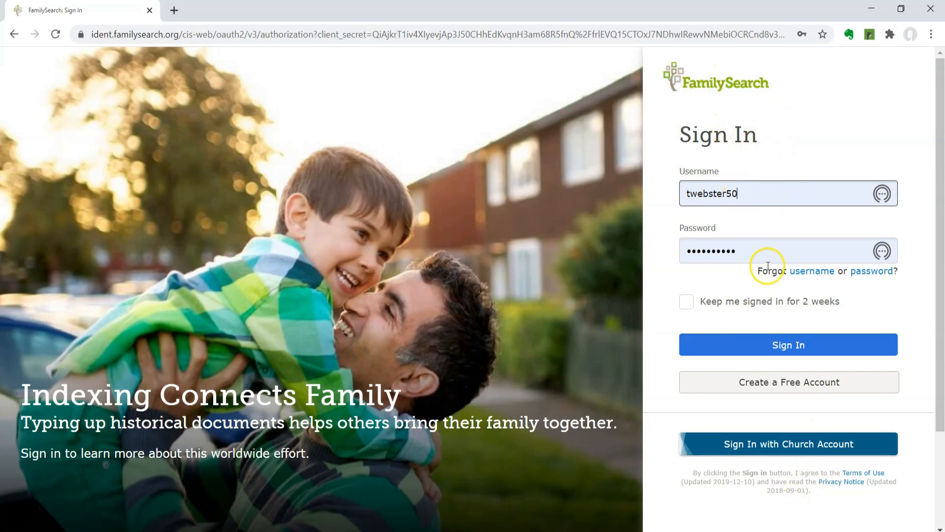
pyautogui.click(783, 346)
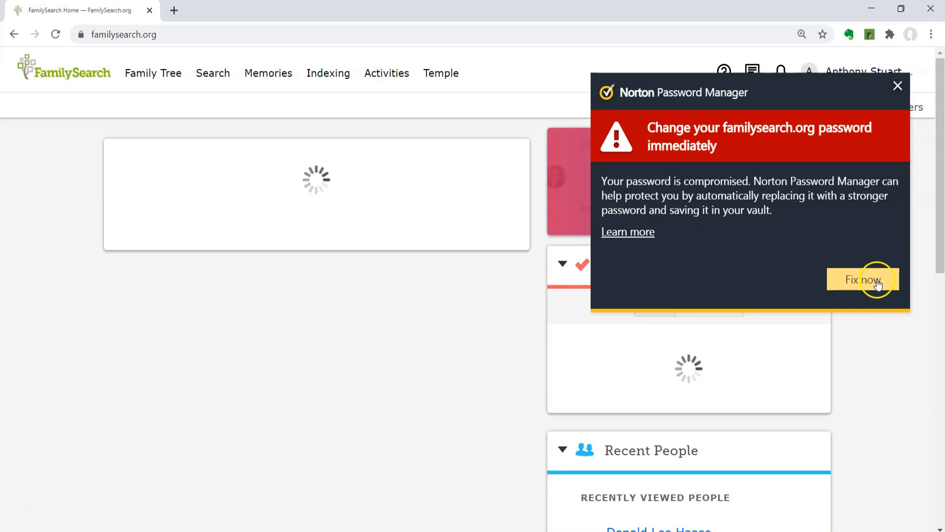
# Try to replace the compromised FamilySearch password through Norton Password Manager, and close the account page it opens.
pyautogui.click(878, 284)
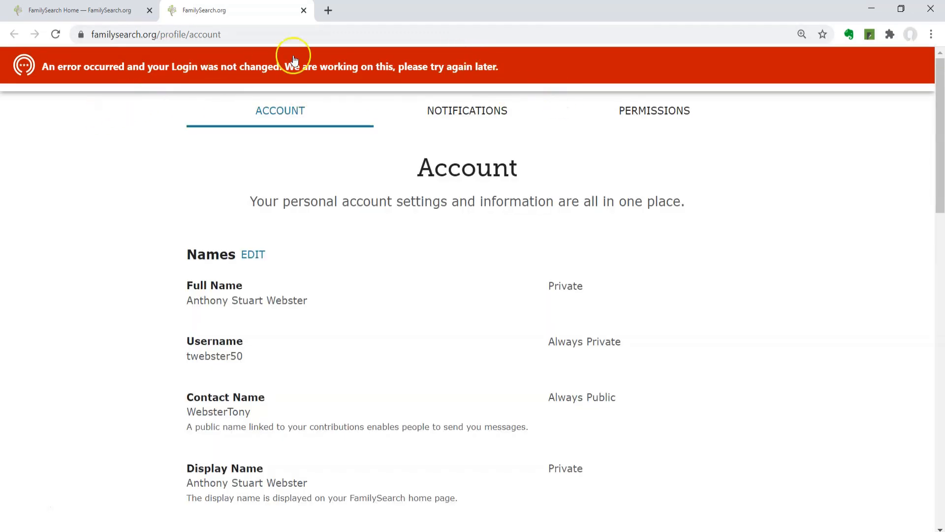
pyautogui.click(303, 10)
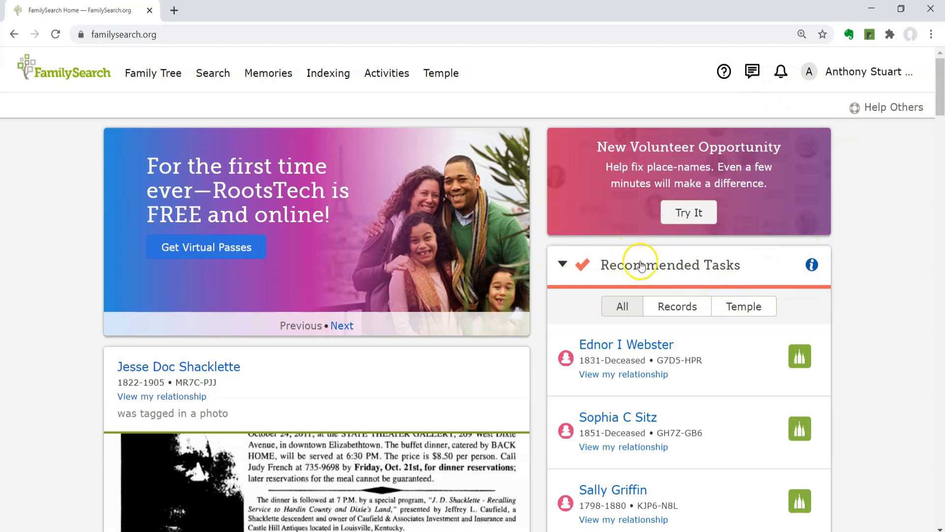
# Open the Memories Gallery and browse through the previously added photos and their titles.
pyautogui.click(276, 73)
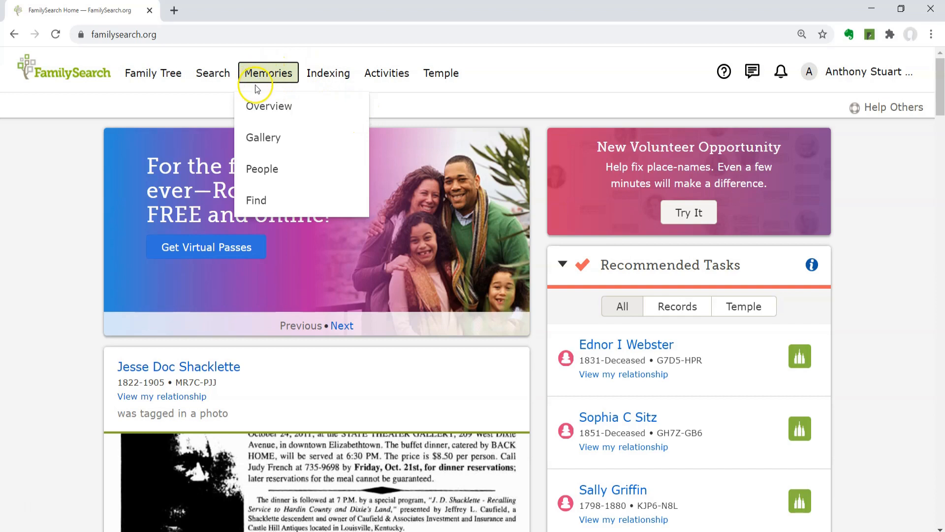
pyautogui.click(265, 138)
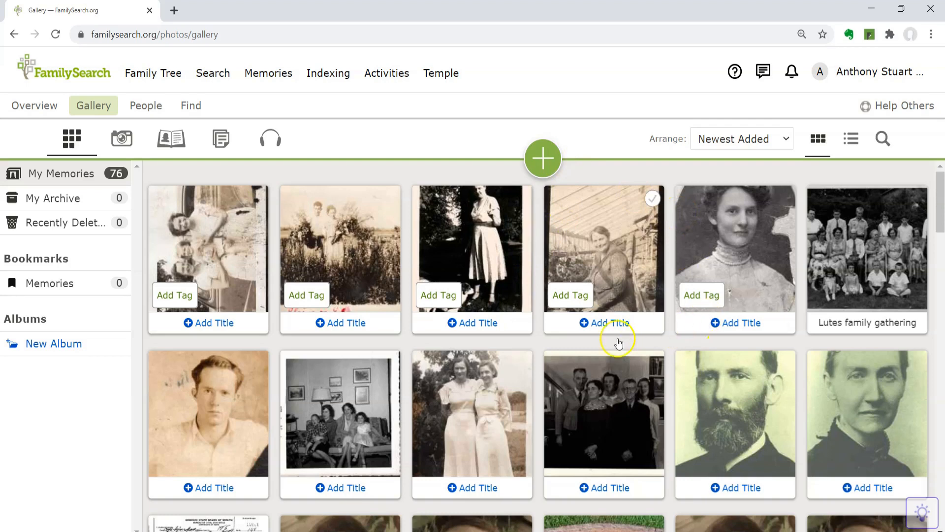
pyautogui.scroll(-5, 599, 338)
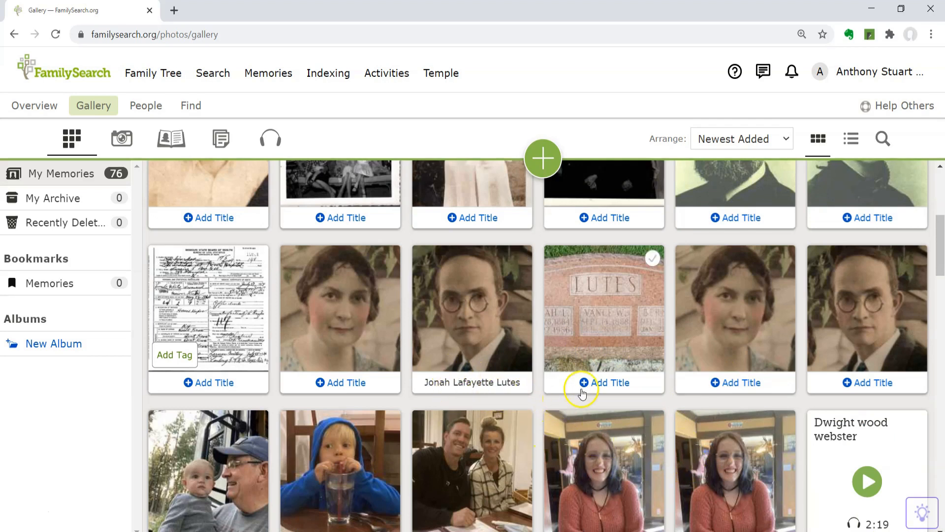
pyautogui.scroll(-2, 506, 452)
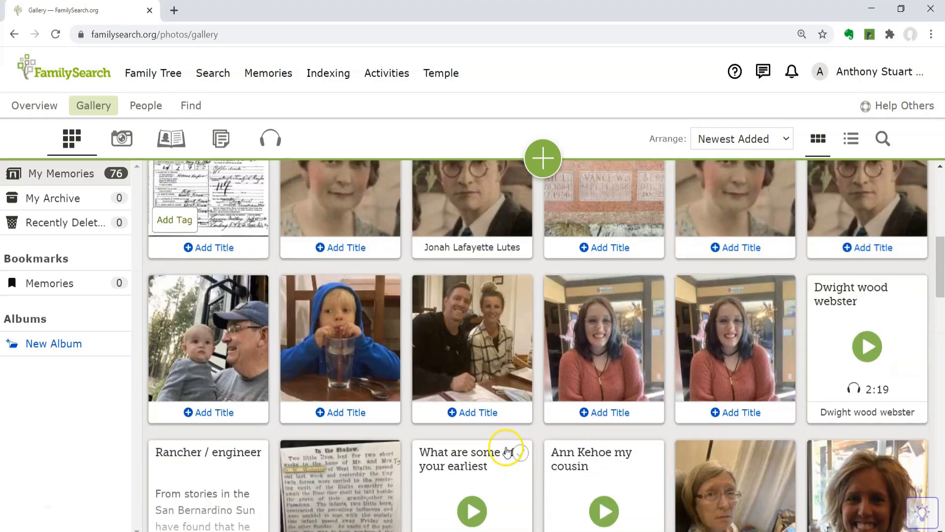
pyautogui.scroll(2, 492, 222)
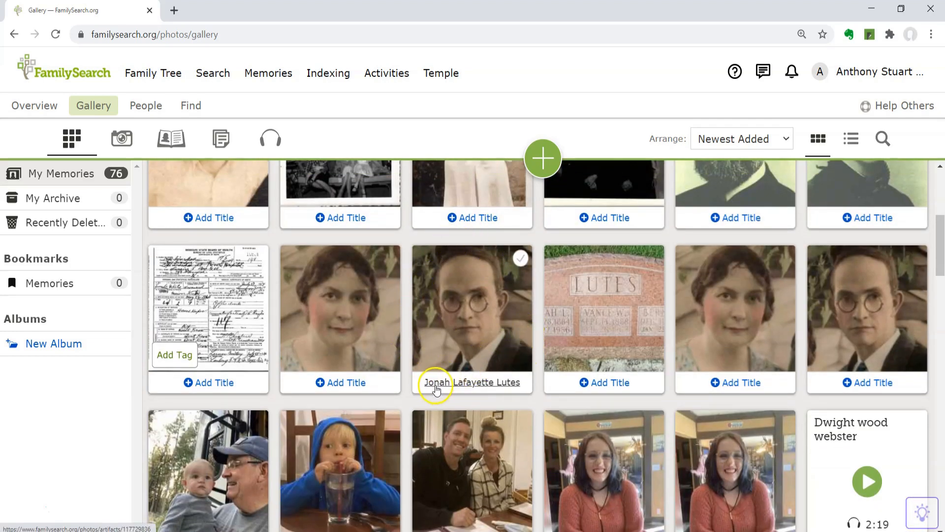
pyautogui.click(528, 378)
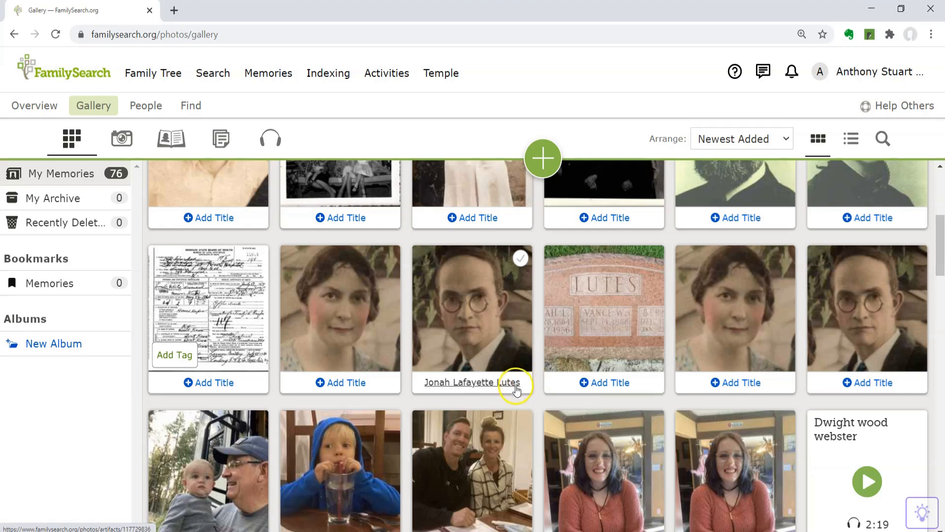
pyautogui.scroll(3, 526, 382)
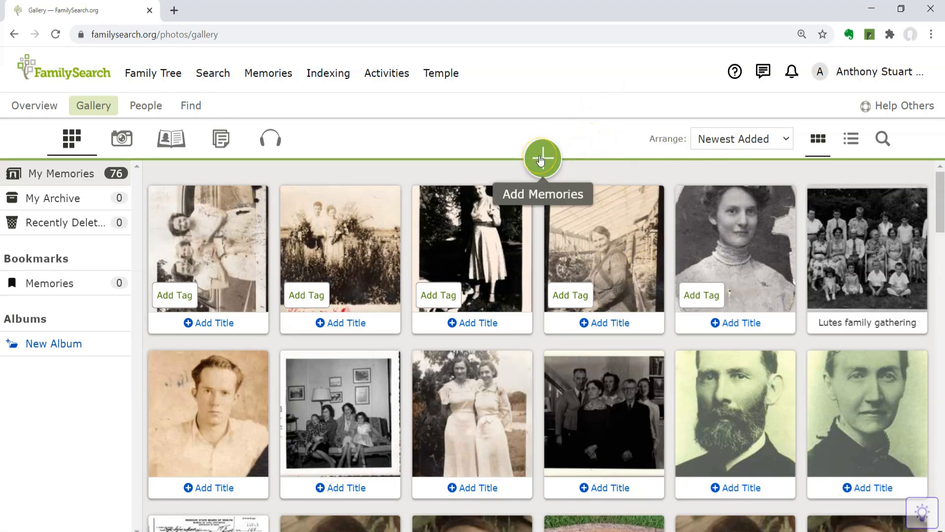
# Add the scanned photo 91.jpg from the 2012 family scans folder to the memories gallery.
pyautogui.click(542, 159)
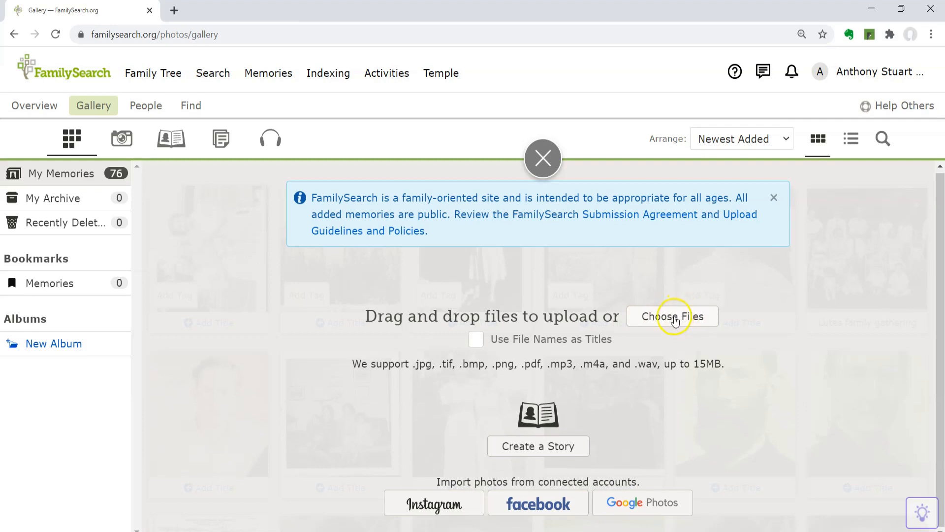
pyautogui.click(675, 319)
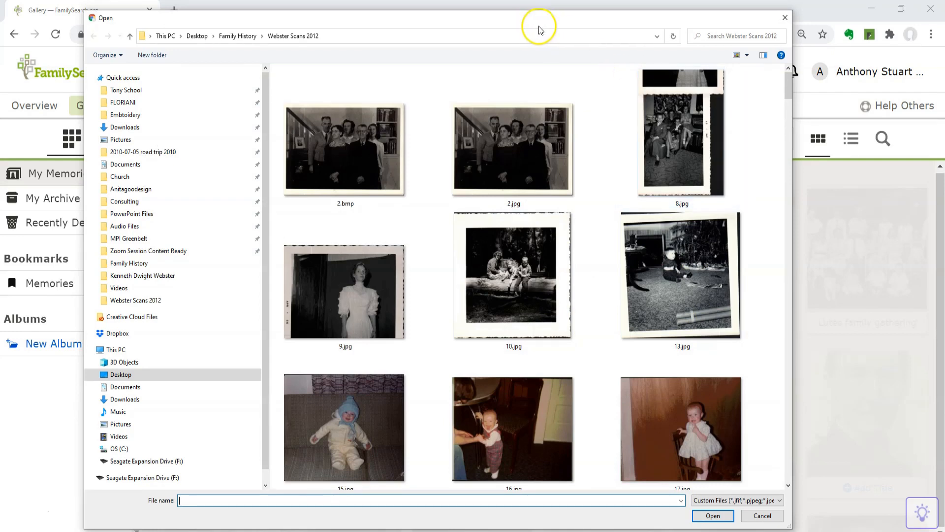
pyautogui.moveTo(541, 23); pyautogui.dragTo(575, 12)
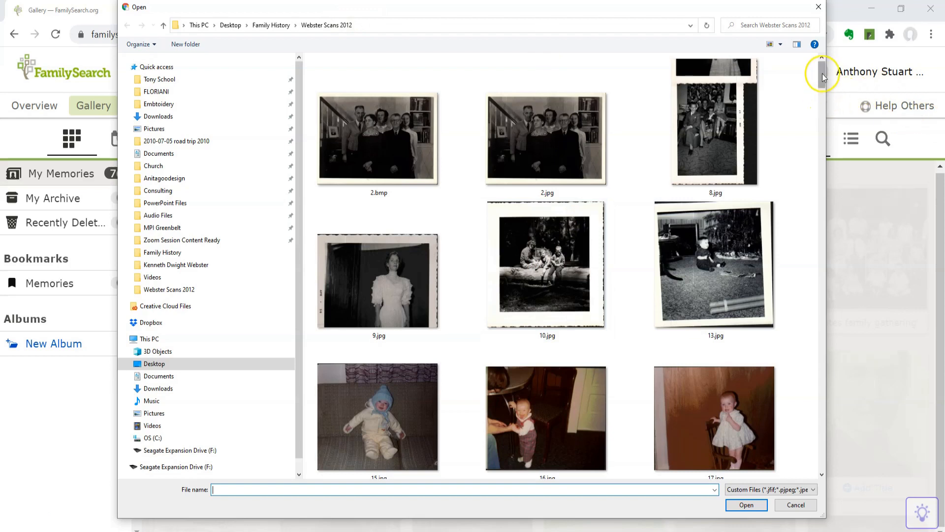
pyautogui.moveTo(822, 73); pyautogui.dragTo(825, 108)
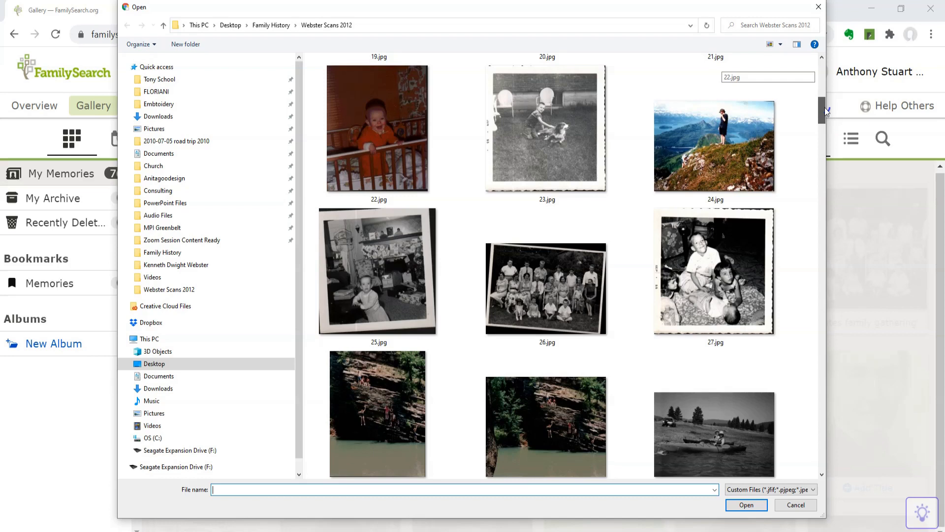
pyautogui.moveTo(825, 107); pyautogui.dragTo(828, 144)
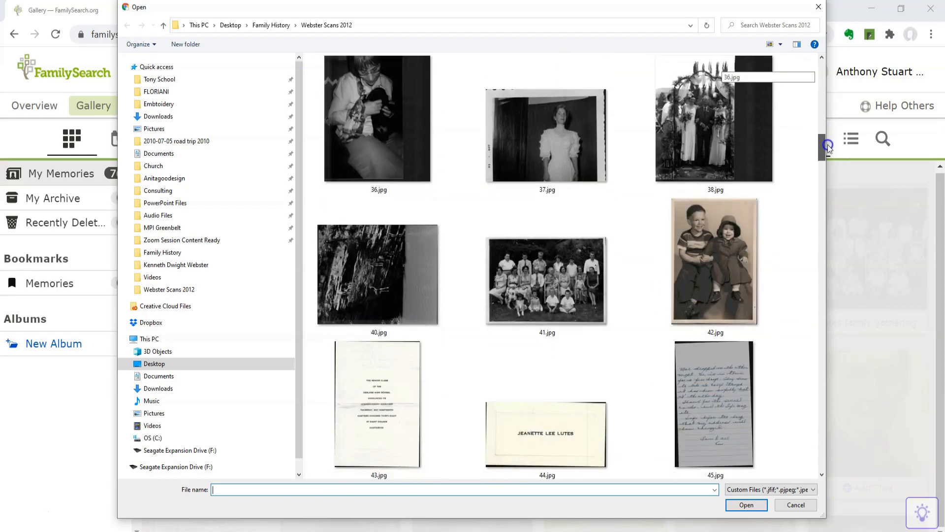
pyautogui.scroll(-2, 637, 273)
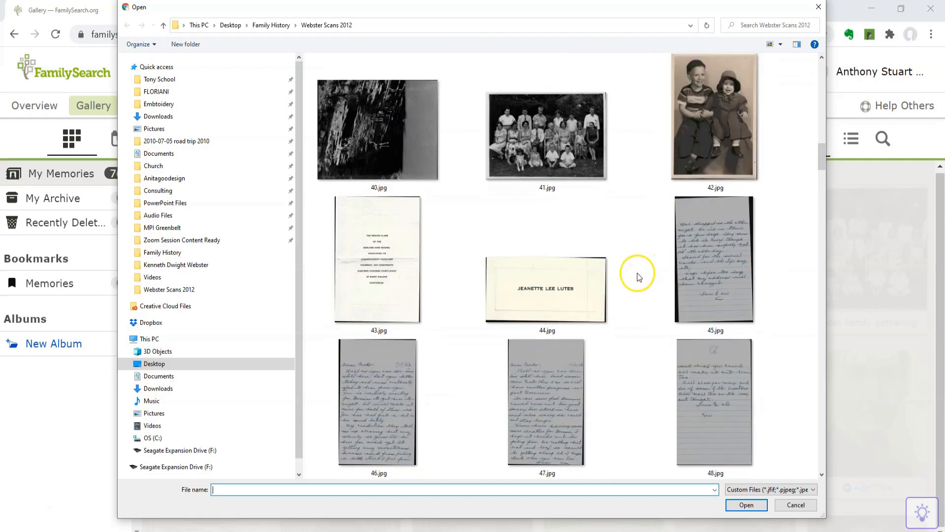
pyautogui.scroll(-6, 632, 283)
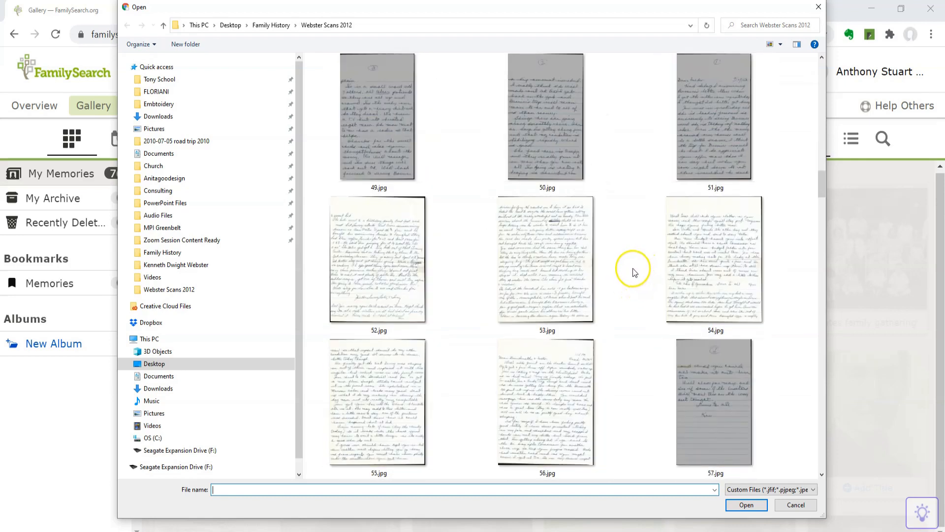
pyautogui.scroll(-8, 634, 272)
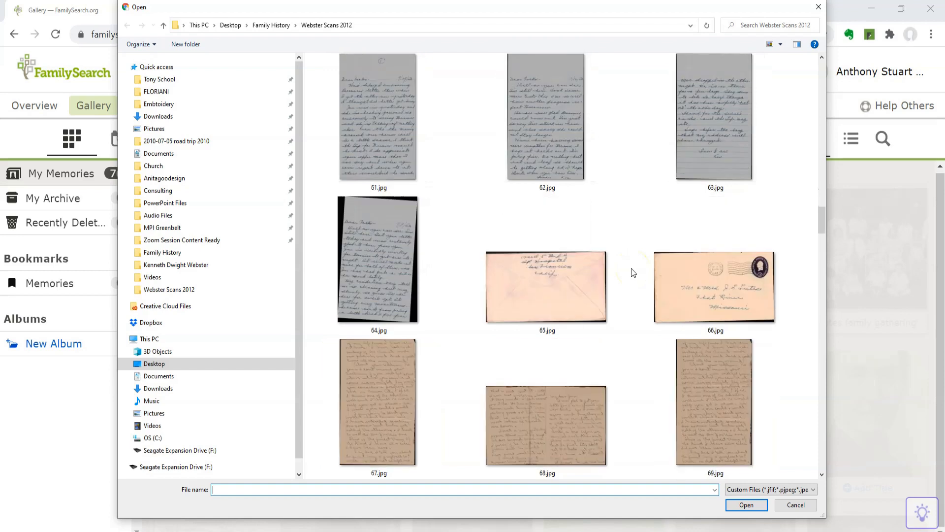
pyautogui.scroll(-12, 633, 273)
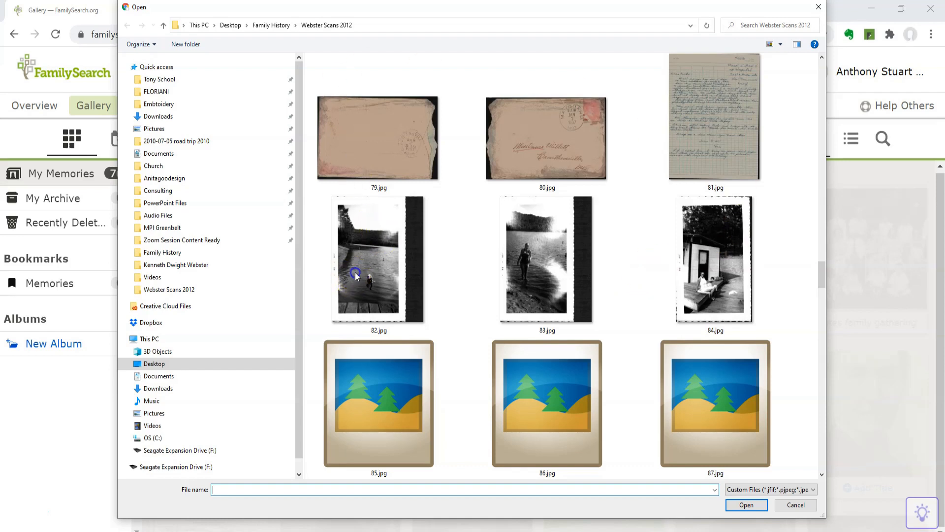
pyautogui.scroll(-3, 356, 274)
pyautogui.click(371, 275)
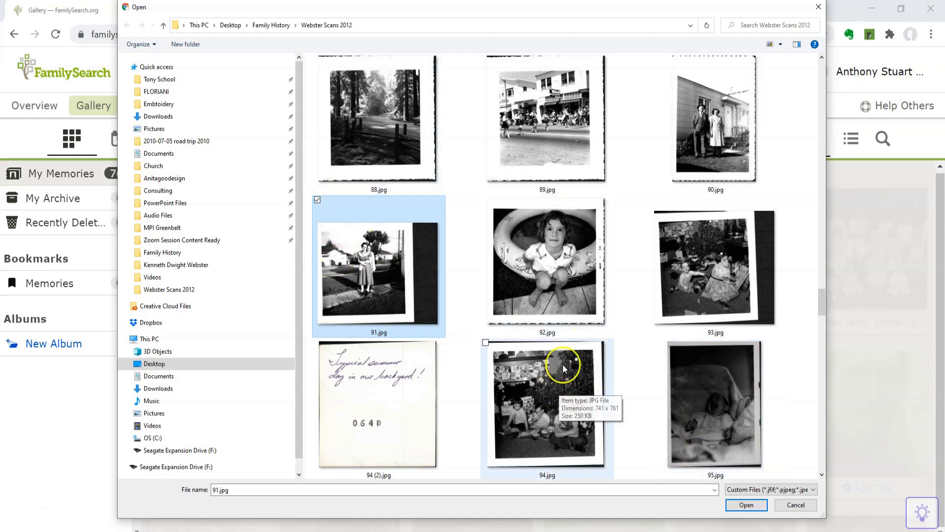
pyautogui.click(746, 506)
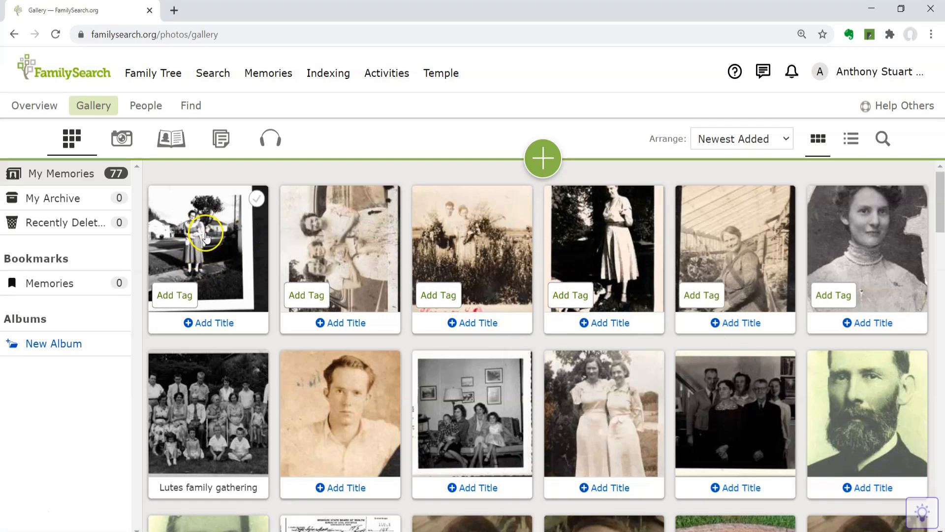
# Open the newly uploaded photo of the two women and examine which detail fields can be filled in for it.
pyautogui.click(202, 237)
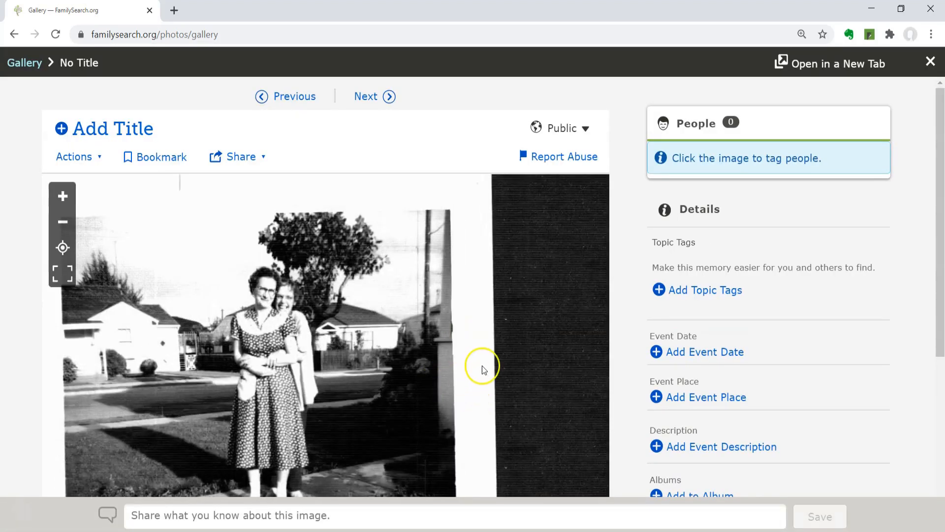
pyautogui.scroll(-5, 537, 353)
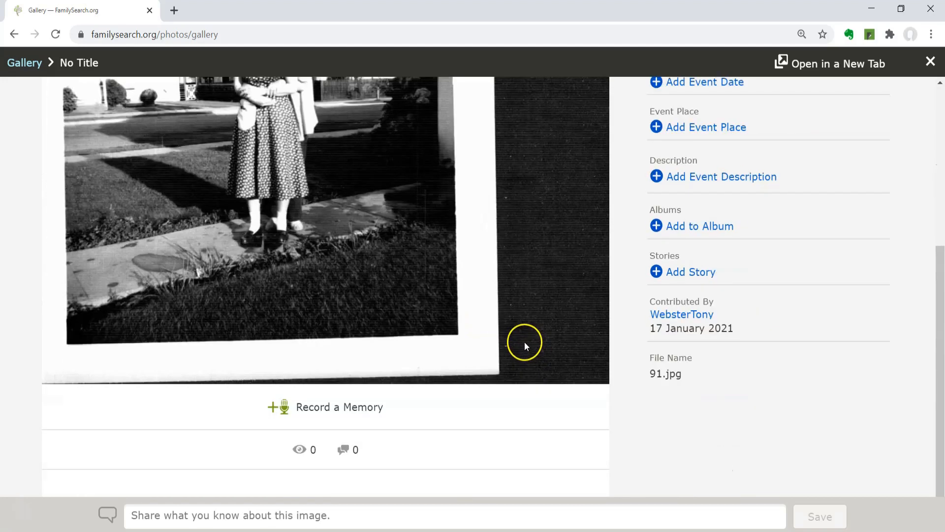
pyautogui.scroll(4, 525, 341)
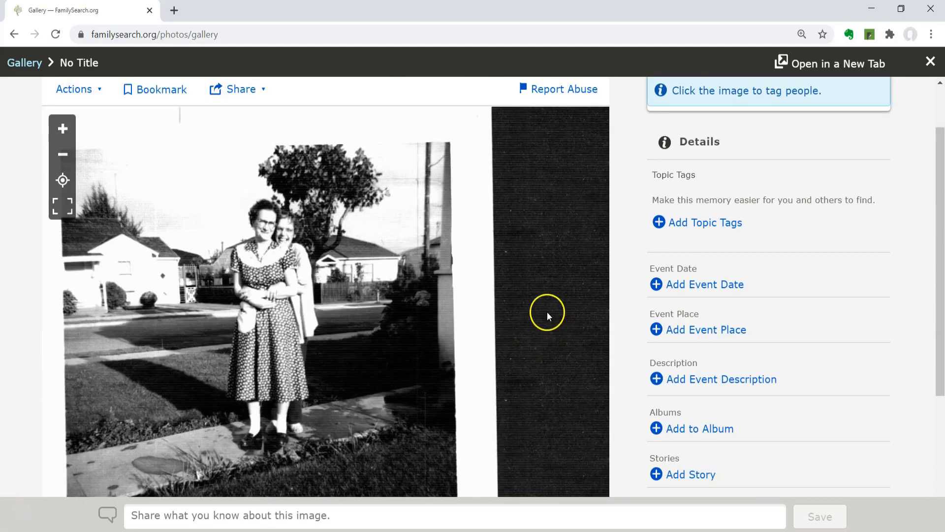
pyautogui.scroll(-4, 531, 320)
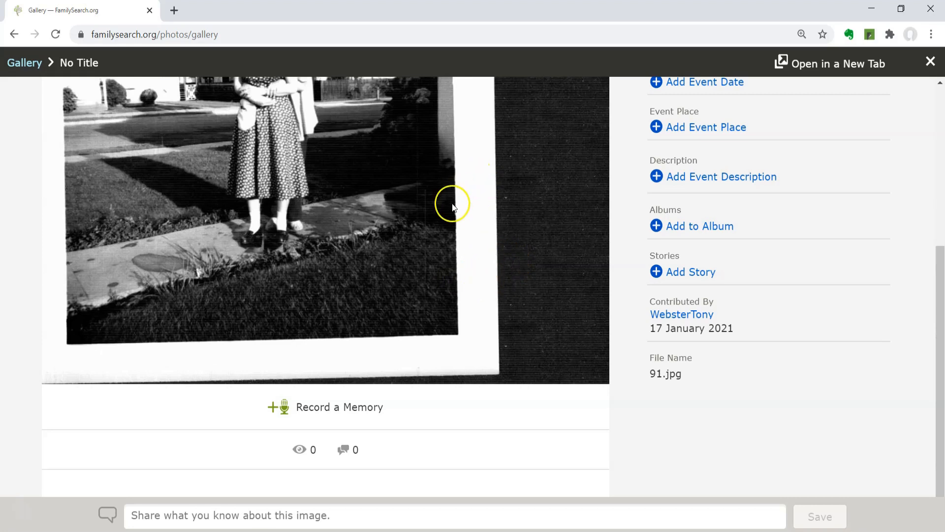
pyautogui.scroll(3, 464, 226)
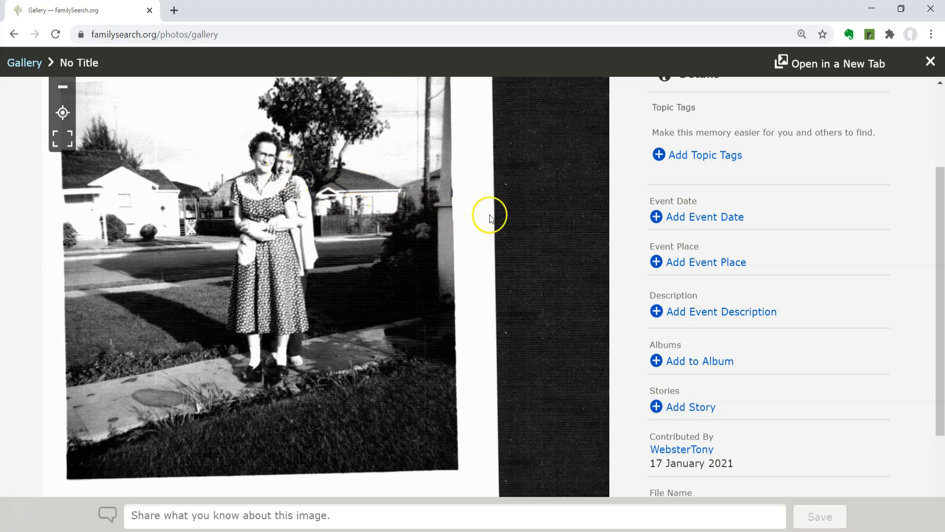
pyautogui.scroll(2, 487, 214)
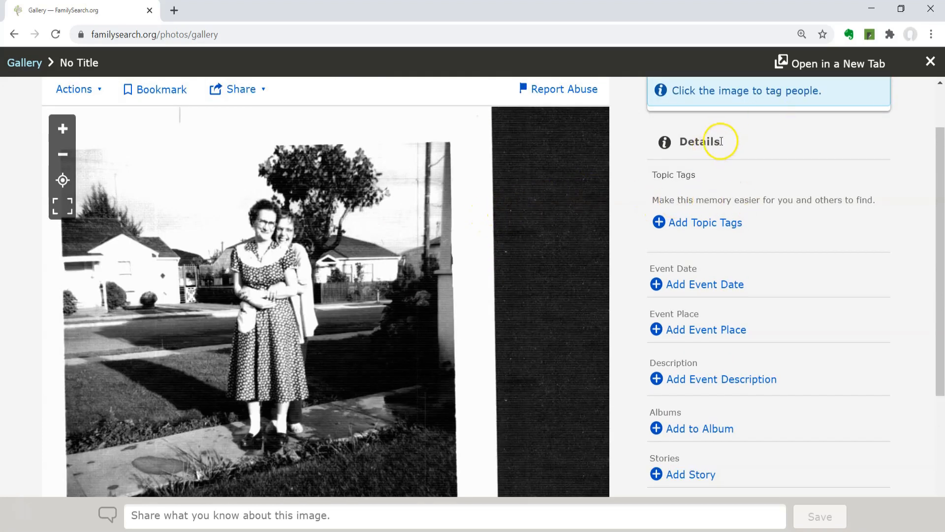
pyautogui.scroll(-2, 722, 140)
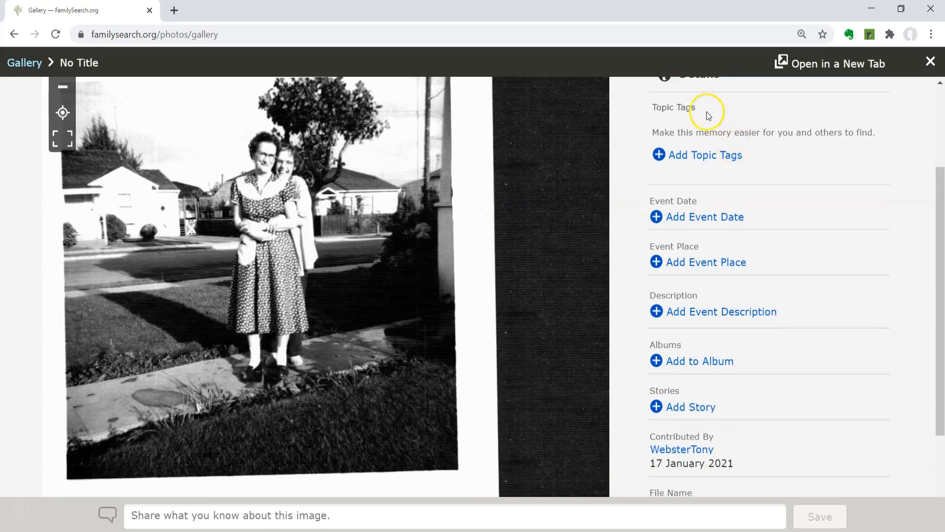
pyautogui.scroll(2, 724, 154)
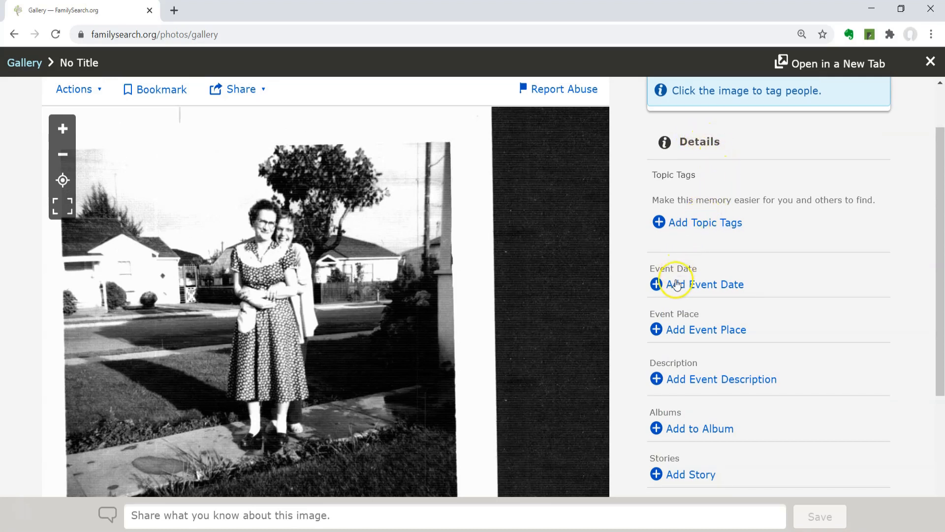
# Add and save an event description for the photo saying that the contributor's mom and named aunt are hugging.
pyautogui.scroll(-3, 436, 332)
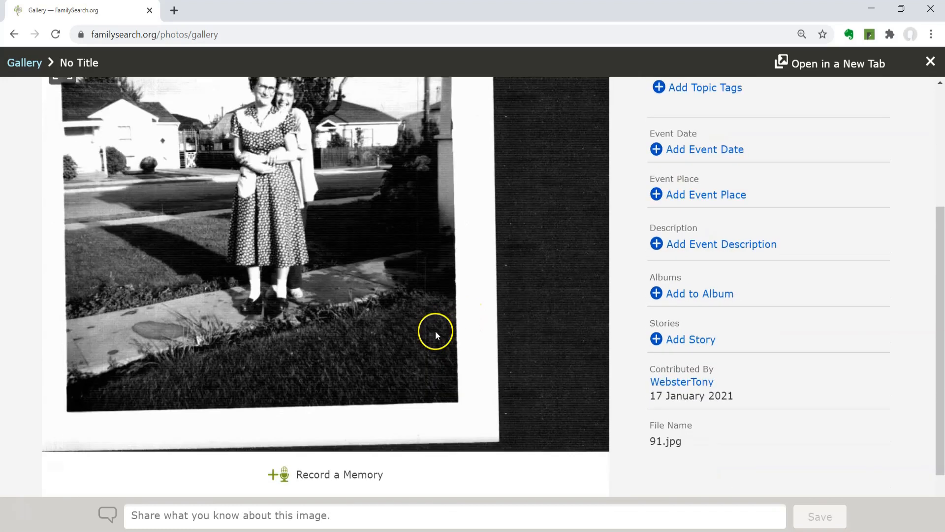
pyautogui.scroll(4, 435, 332)
pyautogui.scroll(-1, 442, 324)
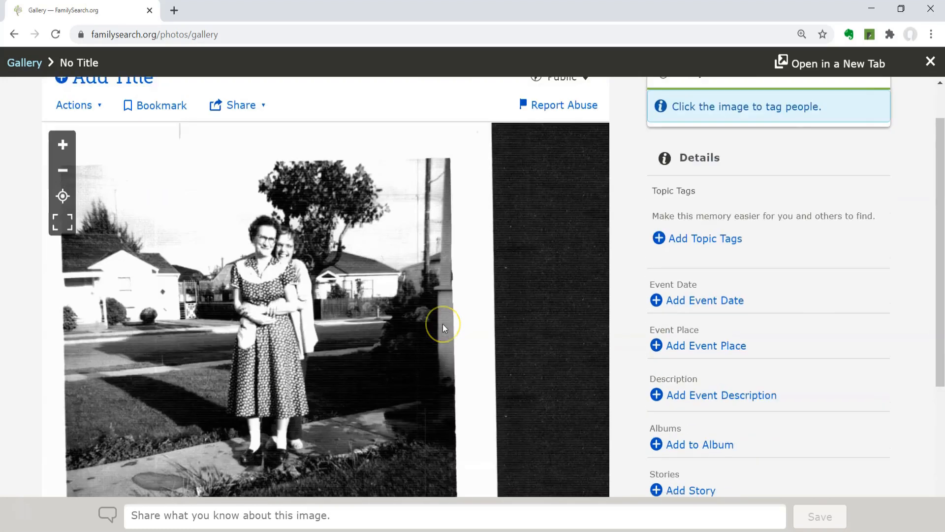
pyautogui.scroll(-1, 501, 314)
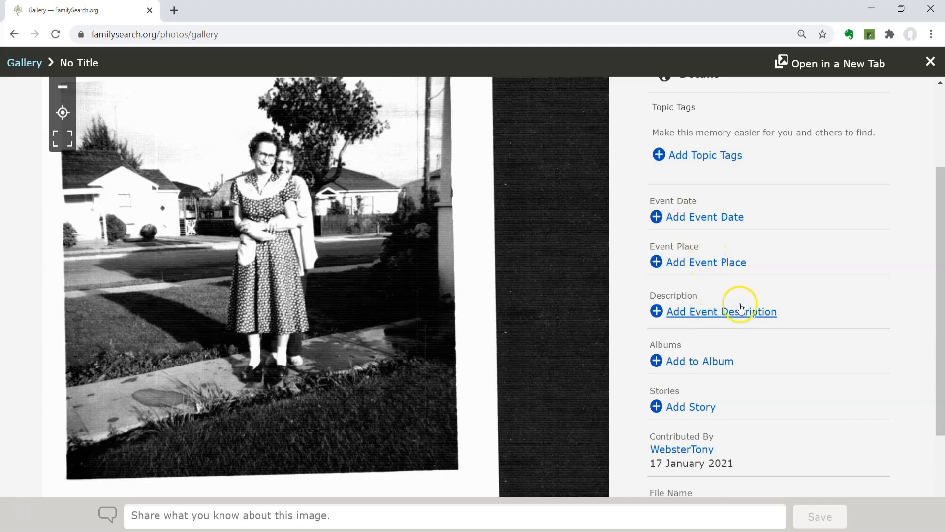
pyautogui.click(690, 312)
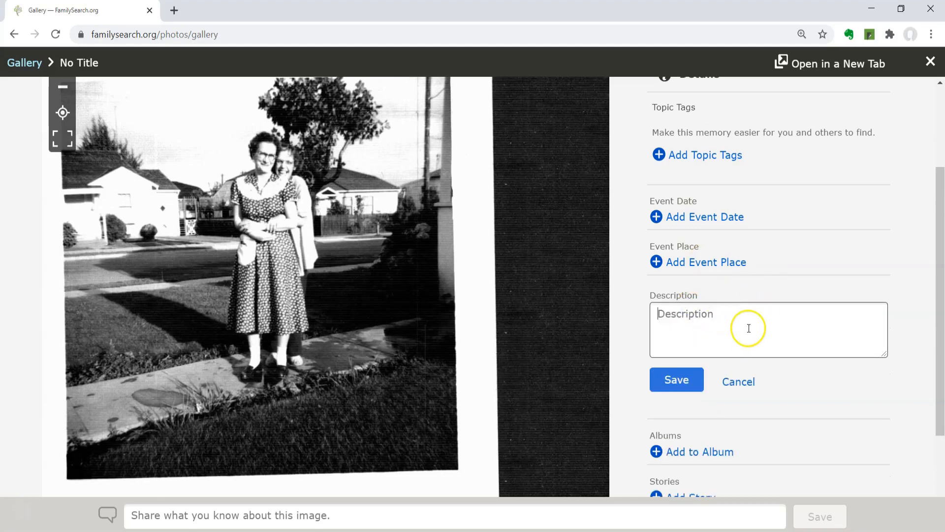
pyautogui.write('My mom')
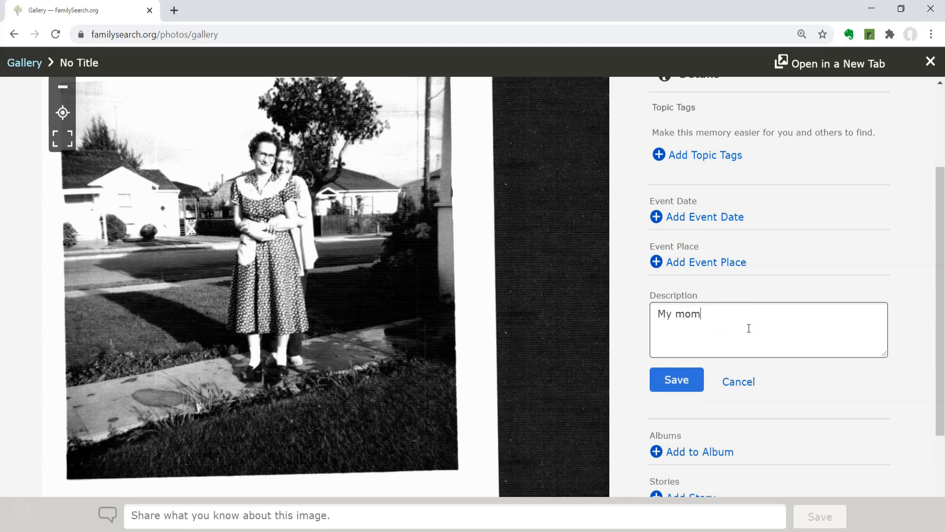
pyautogui.write(' and Aunt Bernice hugging.')
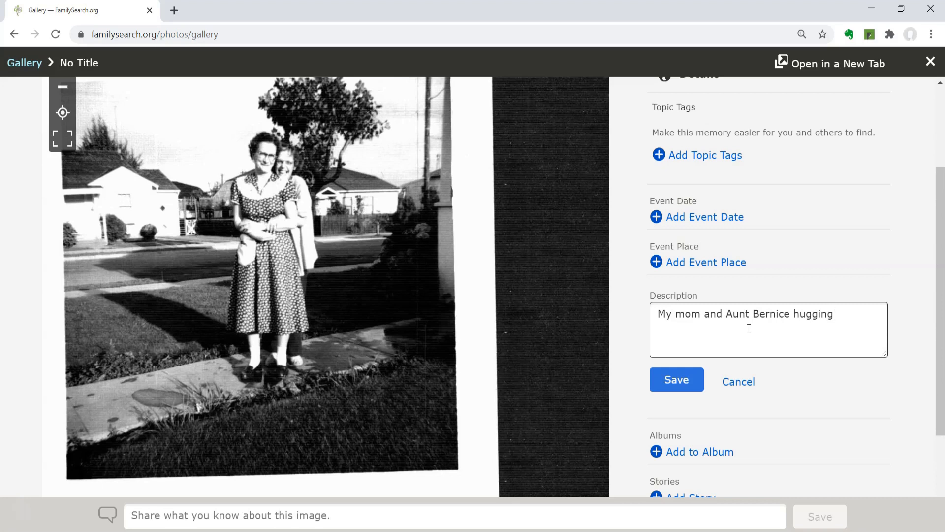
pyautogui.click(675, 383)
pyautogui.click(758, 407)
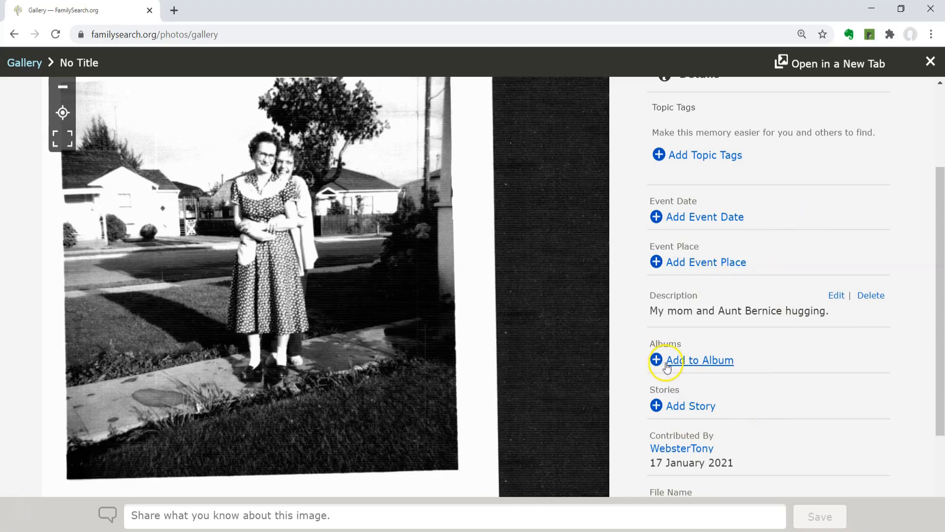
# Add the photo to a new album titled with the family's surname followed by "Family Memories".
pyautogui.click(699, 360)
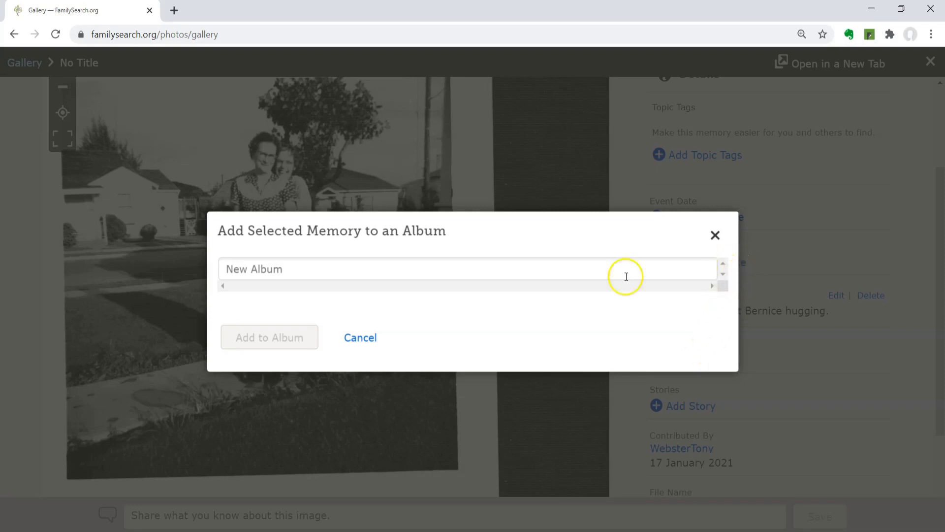
pyautogui.click(258, 270)
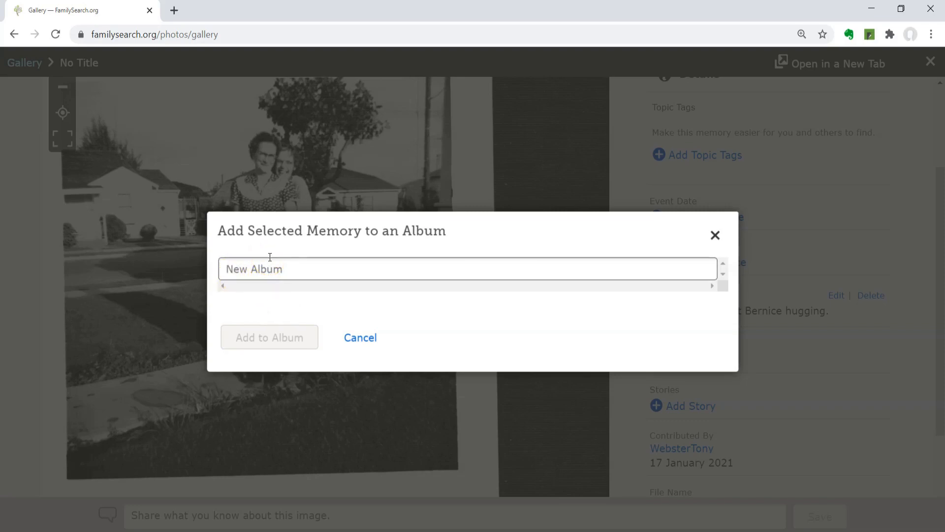
pyautogui.write('L')
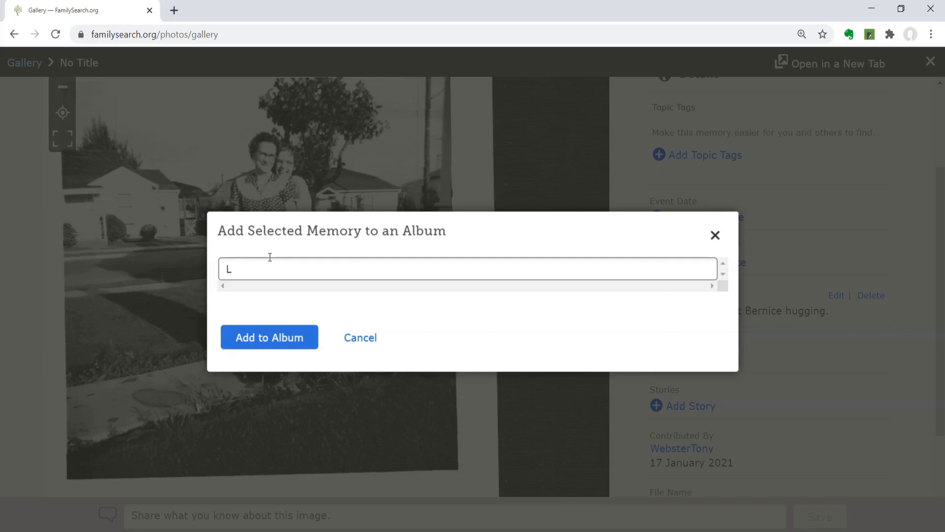
pyautogui.write('utes Family Memories')
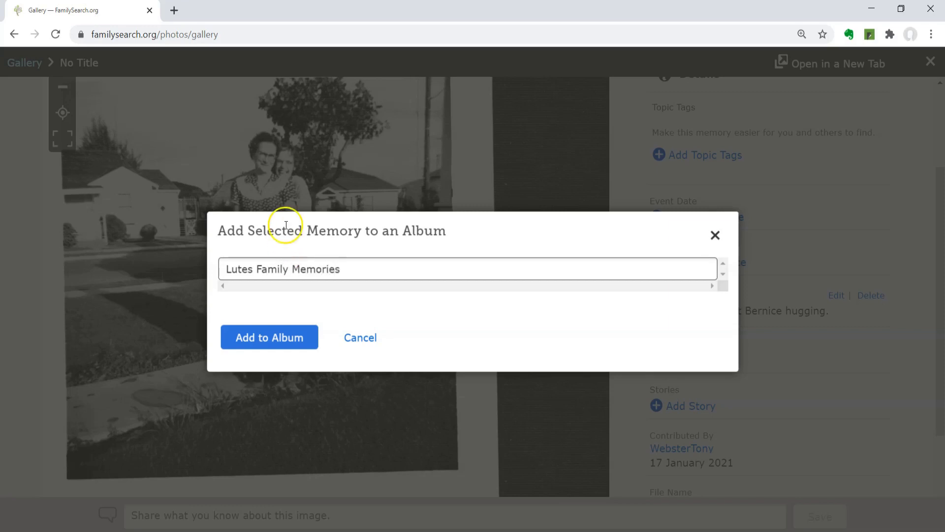
pyautogui.click(273, 338)
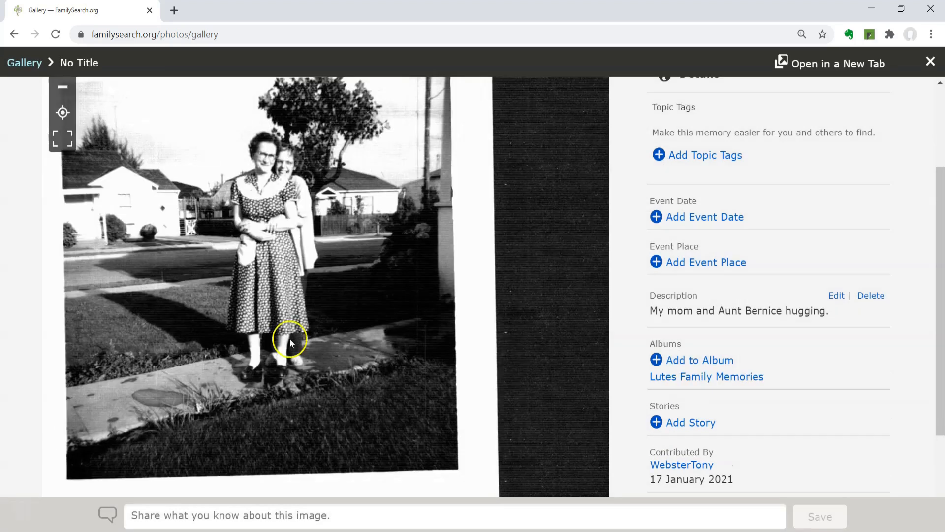
# Review the photo's album, story, contributor, file name and topic tag fields.
pyautogui.scroll(-3, 396, 323)
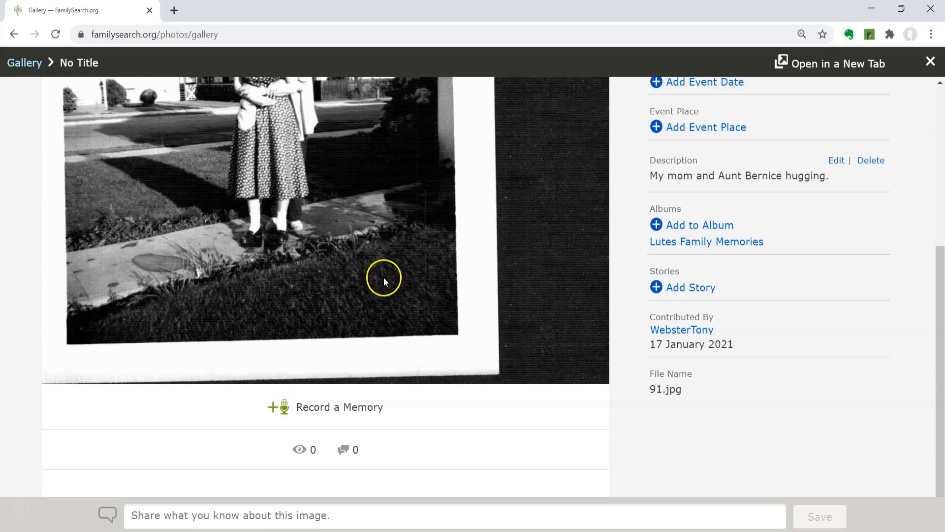
pyautogui.scroll(3, 389, 277)
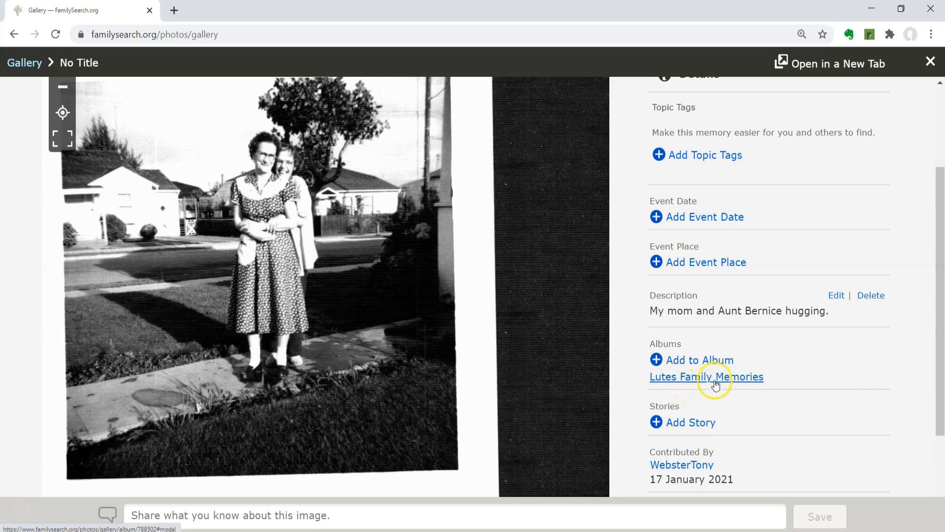
pyautogui.scroll(-1, 753, 381)
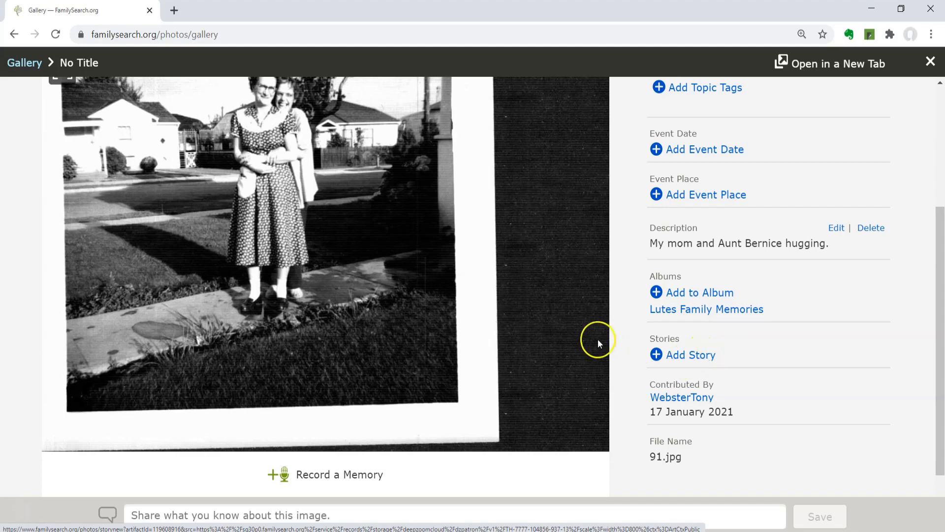
pyautogui.scroll(-2, 580, 332)
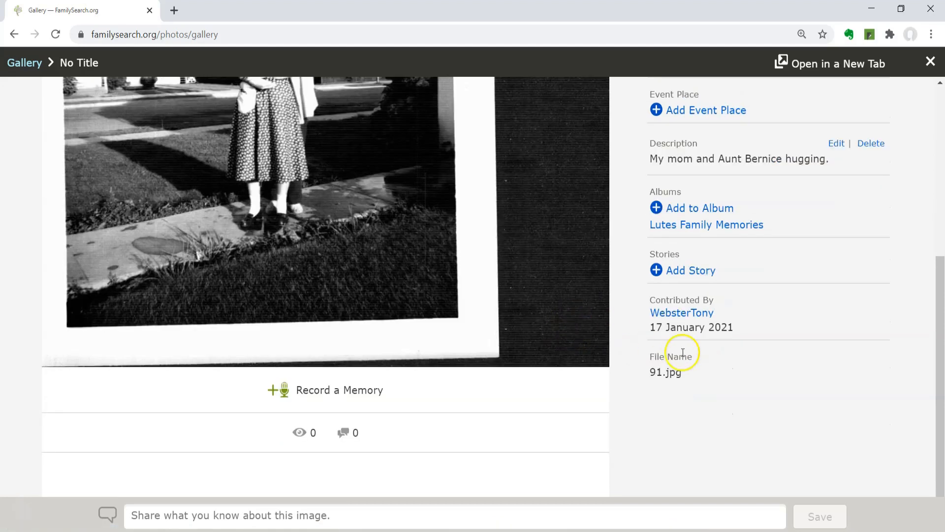
pyautogui.scroll(6, 476, 326)
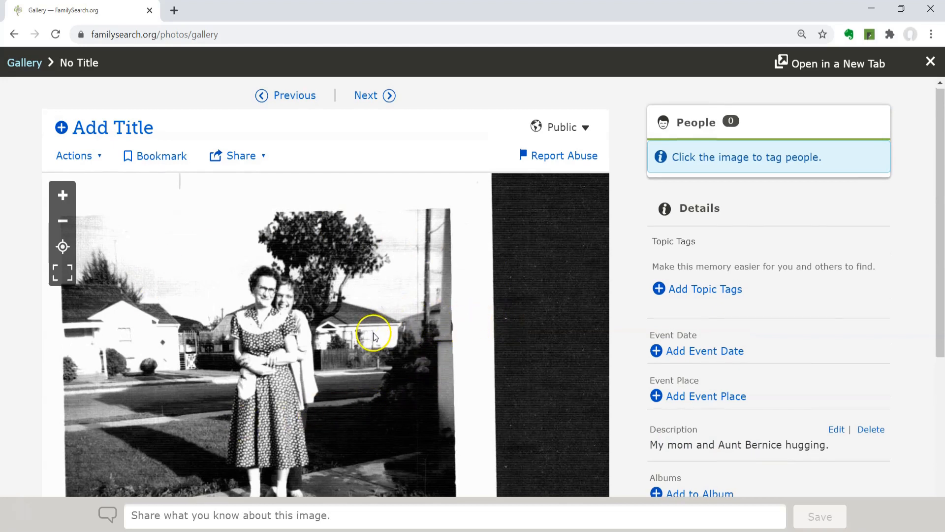
pyautogui.scroll(-1, 373, 333)
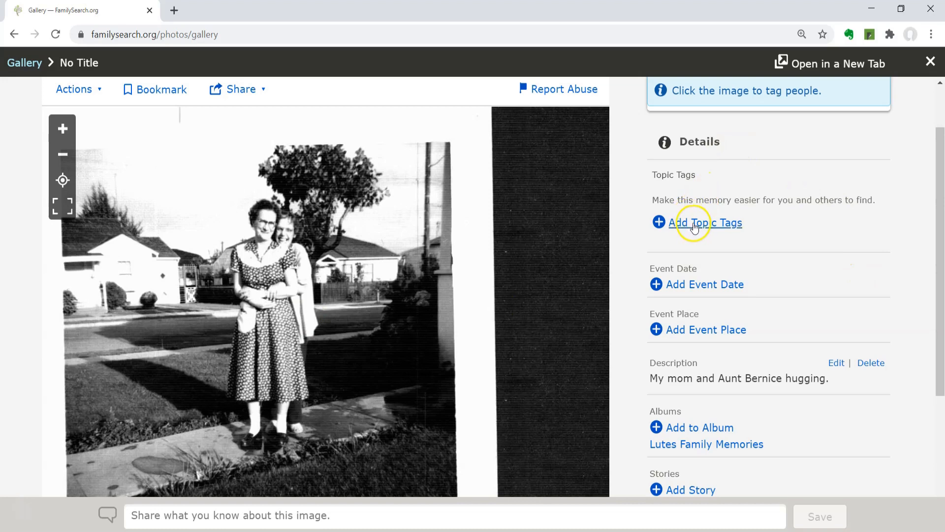
pyautogui.scroll(-3, 572, 256)
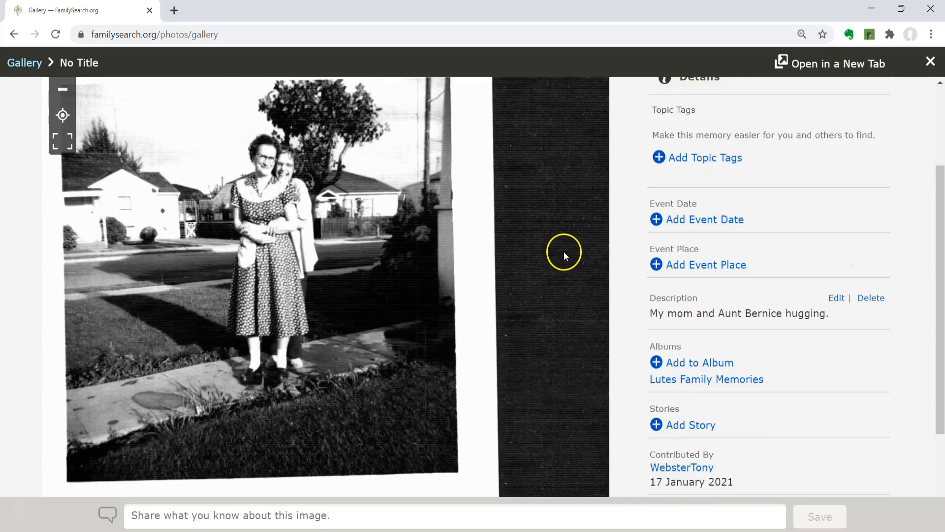
# Place a people tag on the enlarged photo and fit its frame closely around the face of the woman with glasses.
pyautogui.click(266, 168)
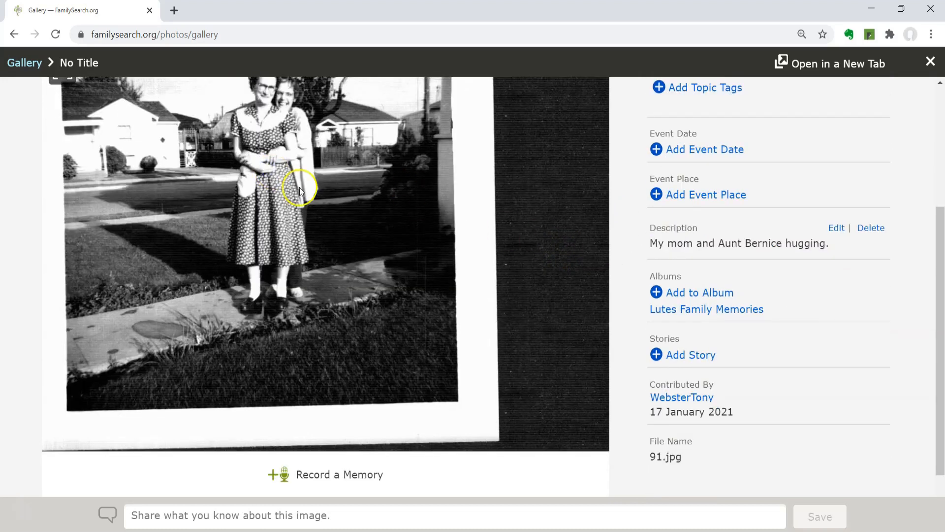
pyautogui.scroll(3, 299, 187)
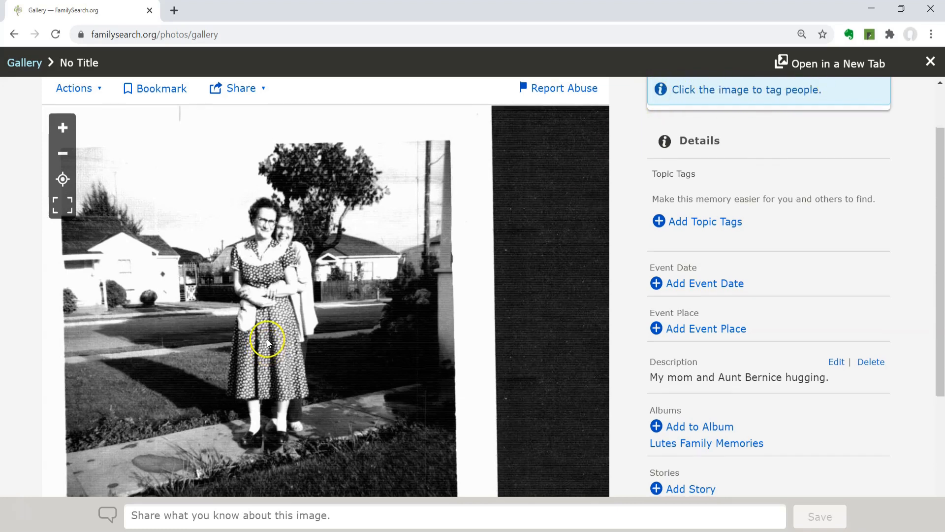
pyautogui.scroll(-3, 265, 338)
pyautogui.scroll(3, 295, 329)
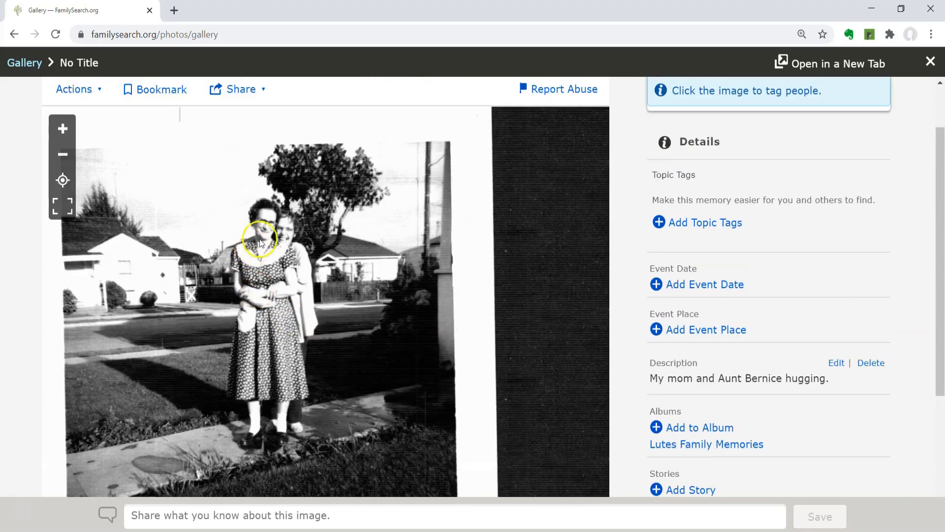
pyautogui.scroll(1, 266, 224)
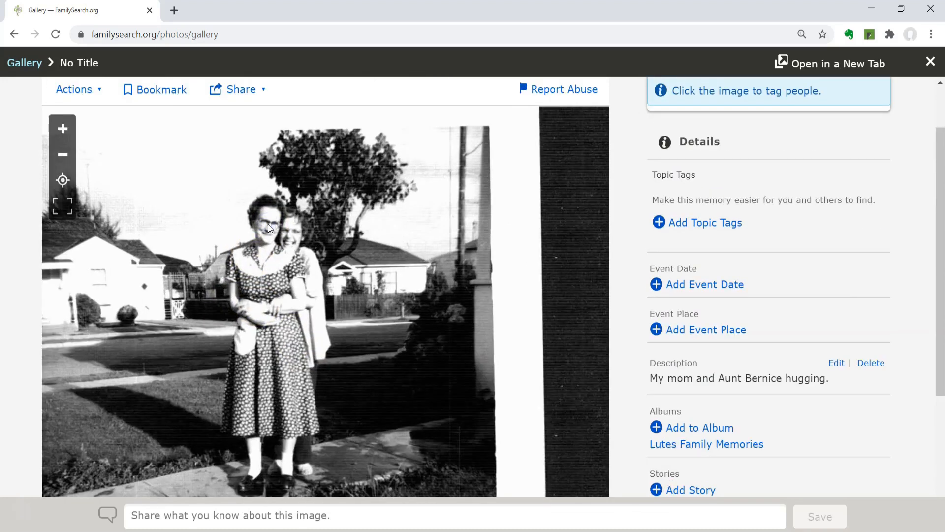
pyautogui.click(269, 231)
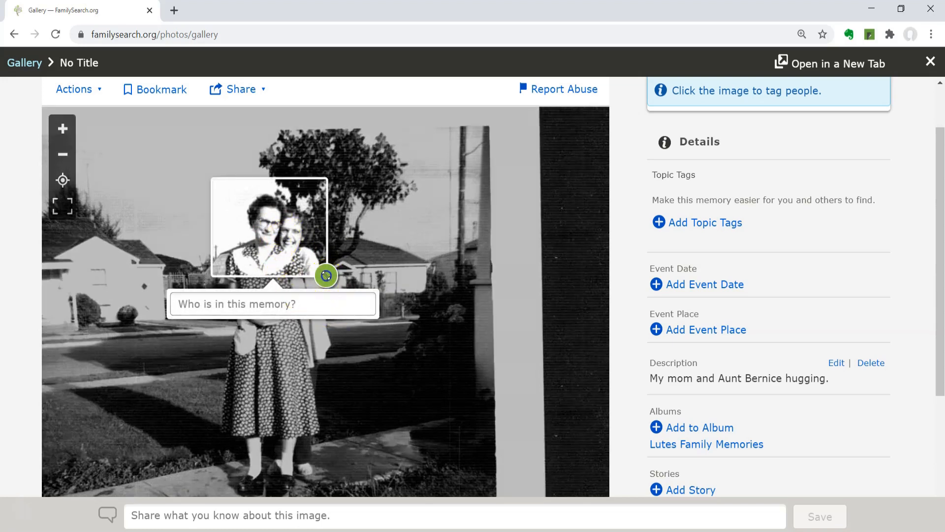
pyautogui.moveTo(328, 274); pyautogui.dragTo(285, 244)
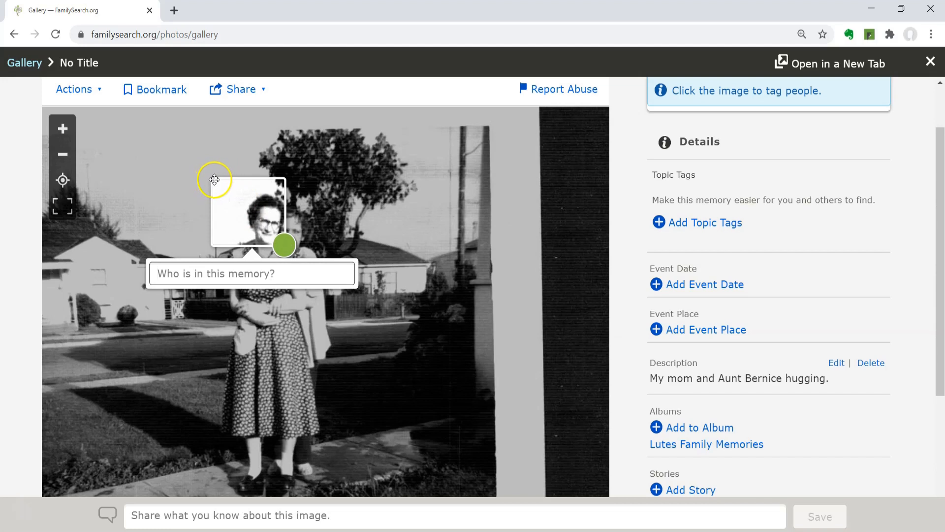
pyautogui.moveTo(214, 179); pyautogui.dragTo(249, 194)
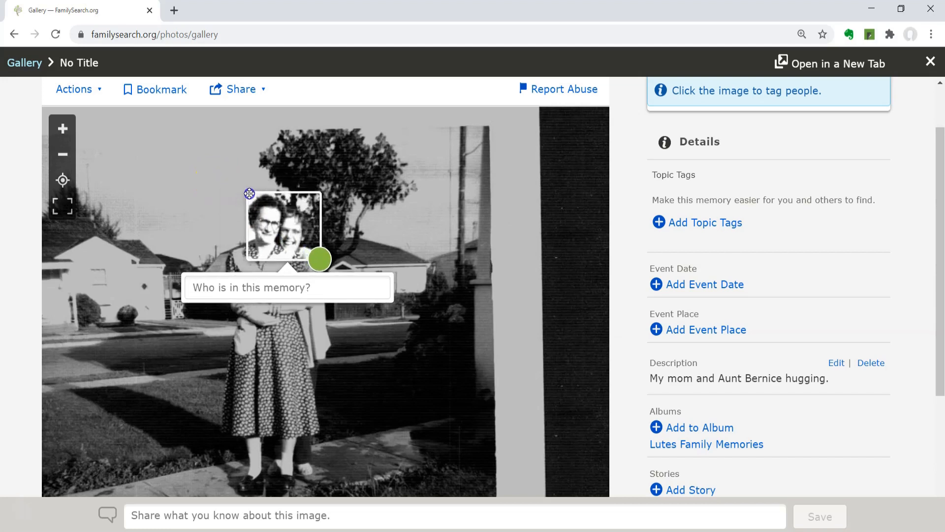
pyautogui.moveTo(320, 259); pyautogui.dragTo(289, 252)
# Identify the framed woman with glasses as the aunt by searching her first name and choosing the matching existing person.
pyautogui.click(253, 279)
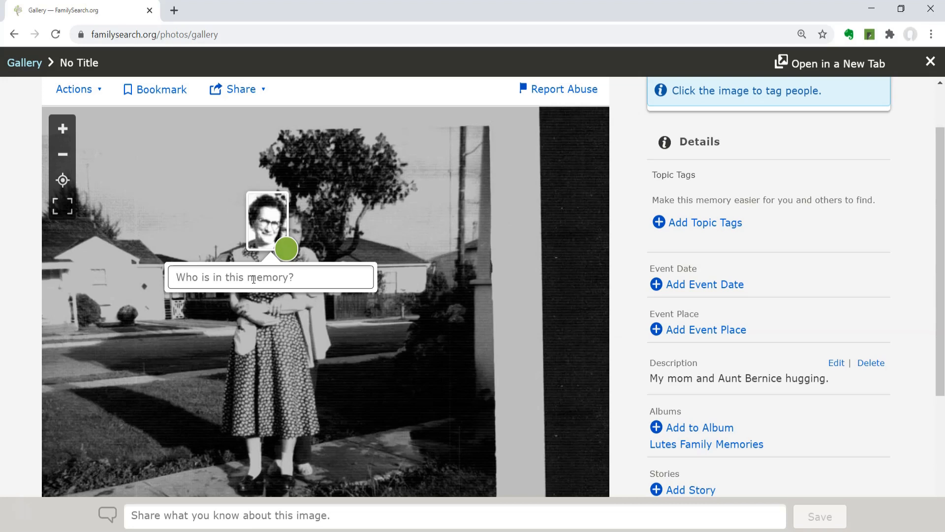
pyautogui.write('Bernice')
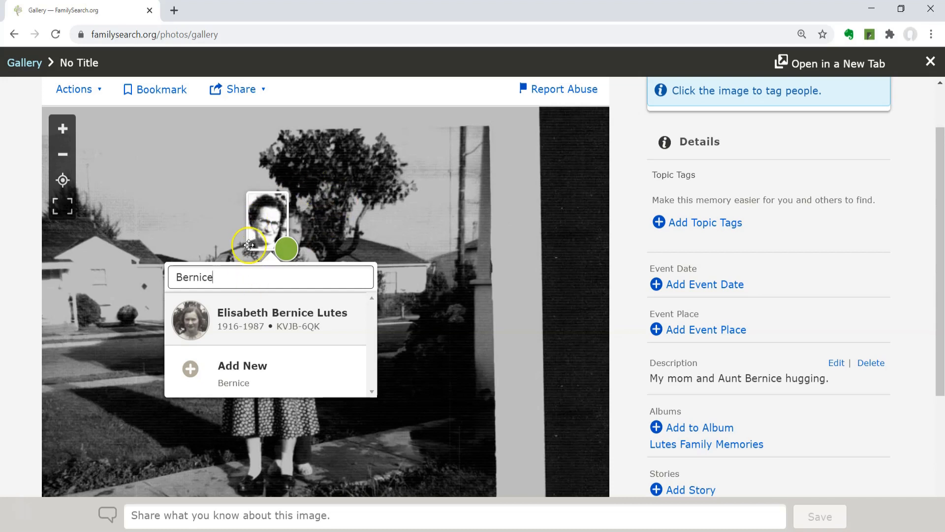
pyautogui.click(247, 319)
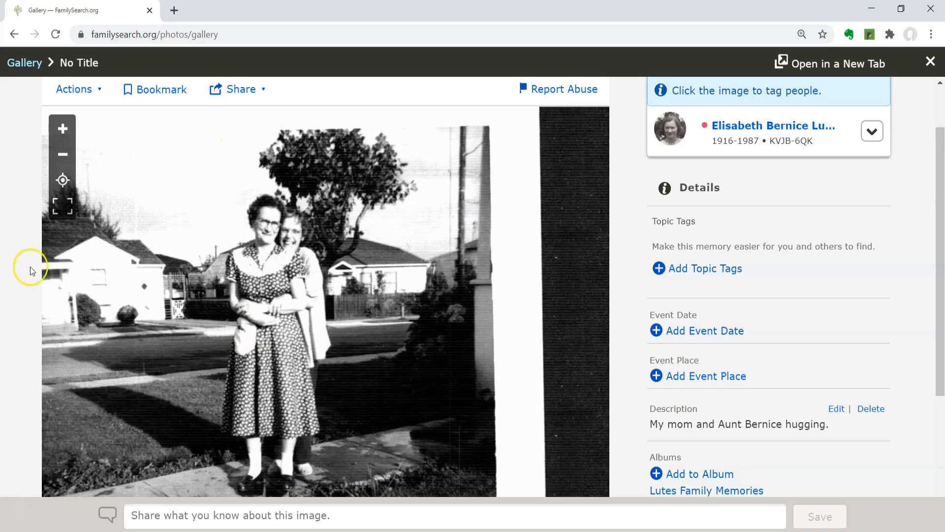
# Tag the face of the woman standing behind as the mother, choosing the matching existing person for her first name.
pyautogui.moveTo(266, 222)
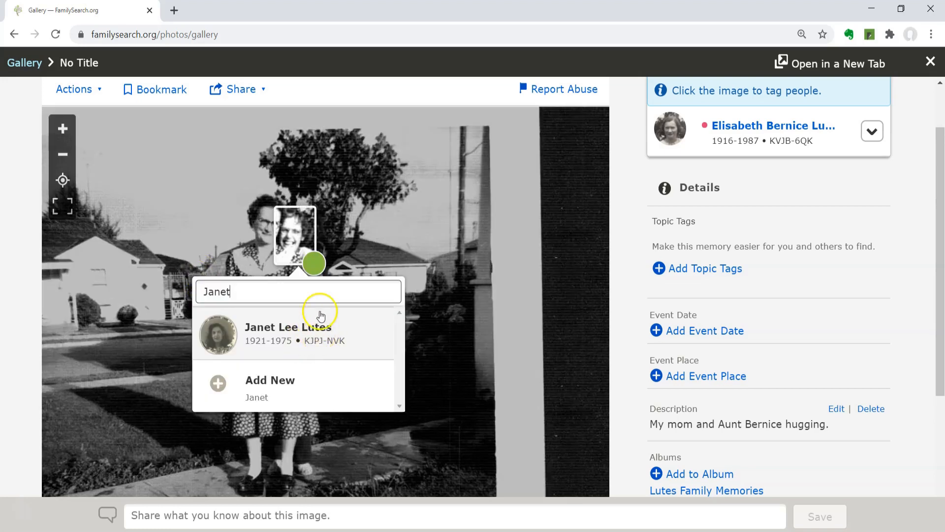
pyautogui.click(298, 326)
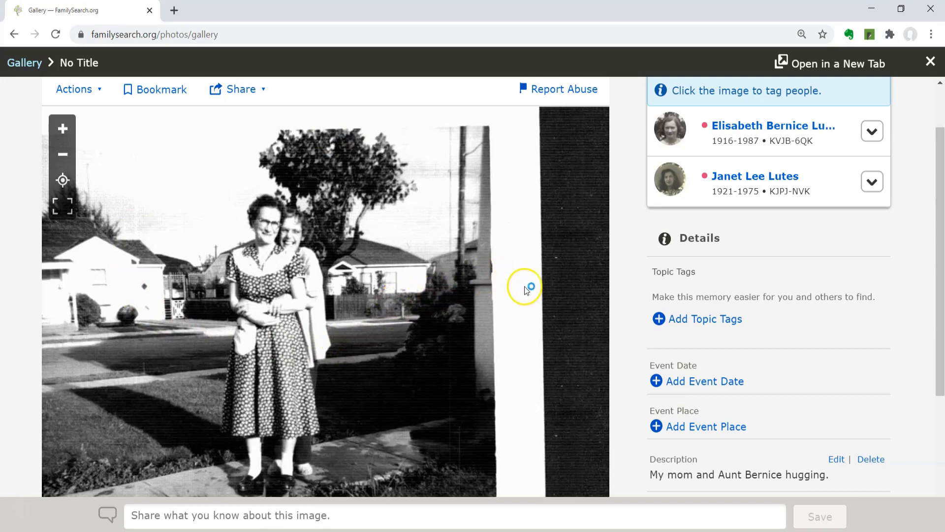
# Look over the photo's tagged people and details, and return to the memories gallery.
pyautogui.scroll(-2, 426, 294)
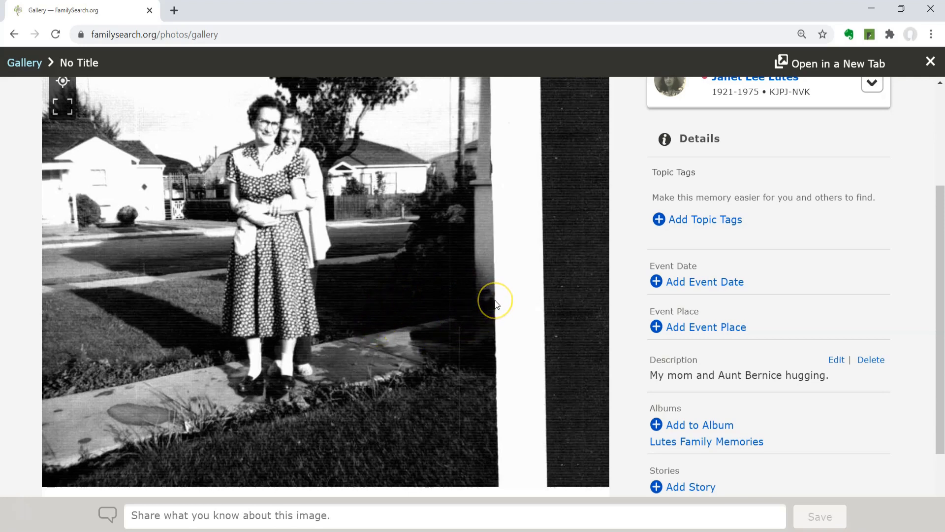
pyautogui.scroll(-2, 495, 305)
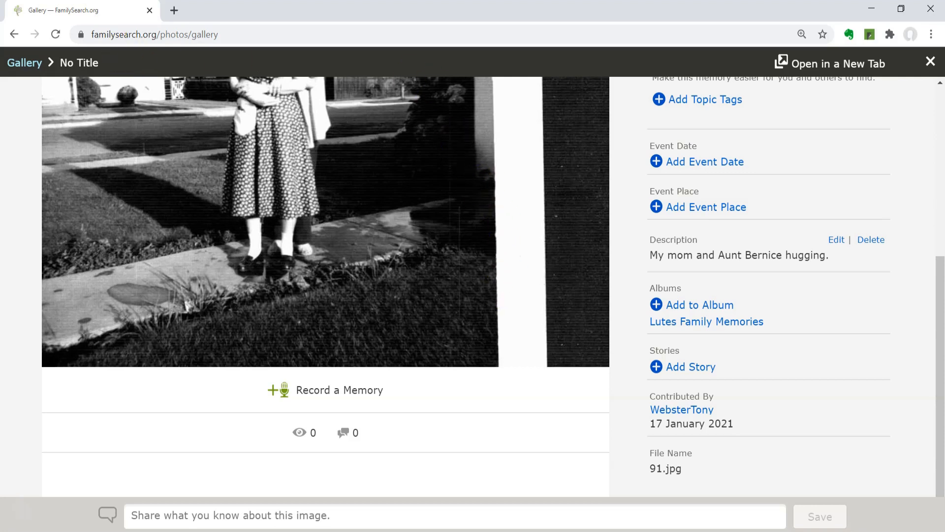
pyautogui.scroll(5, 153, 176)
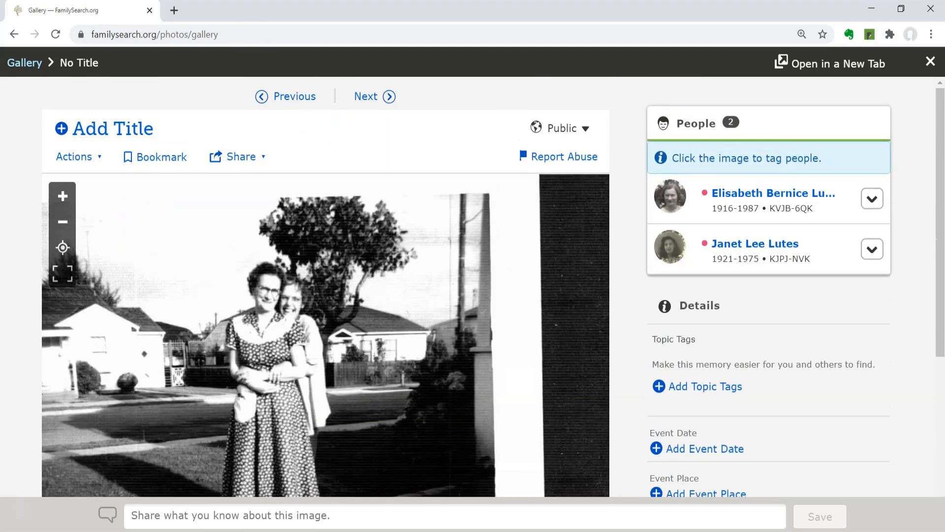
pyautogui.click(32, 68)
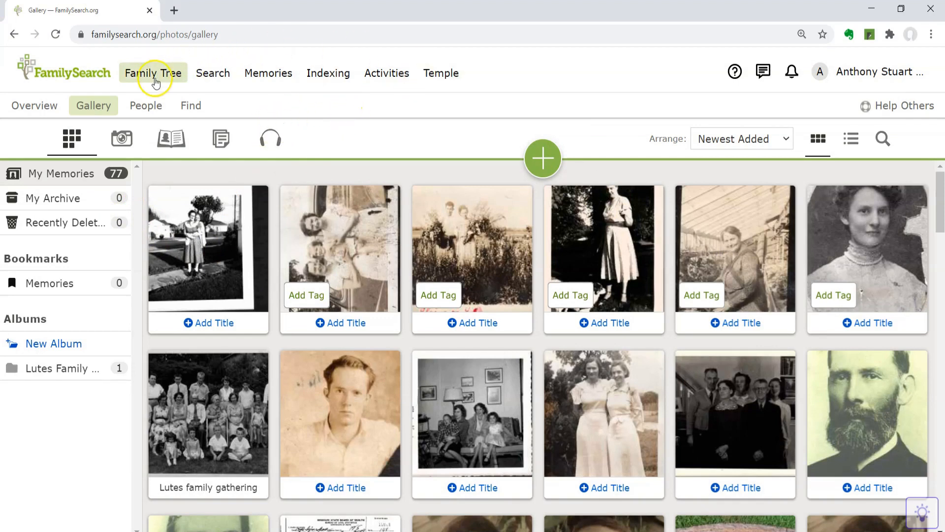
# Open the family tree and go from the mother's entry in the pedigree to her person page.
pyautogui.click(158, 76)
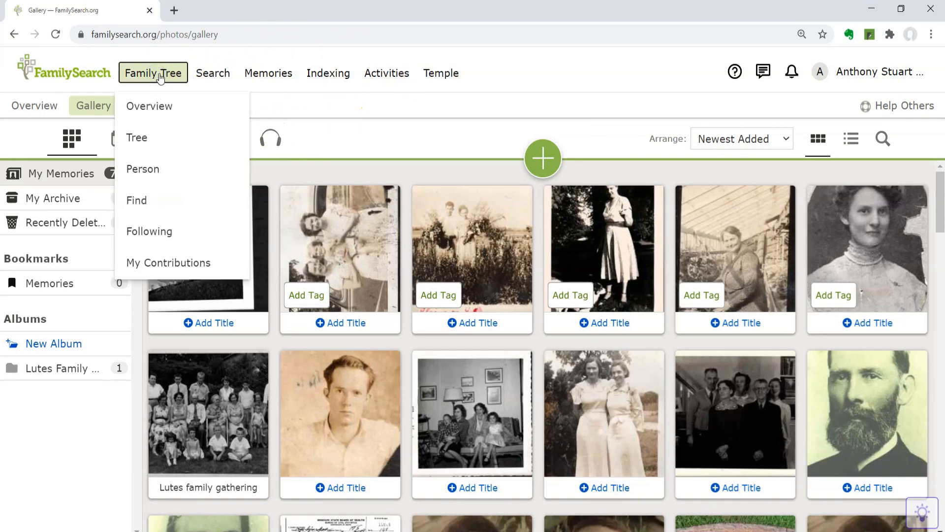
pyautogui.click(146, 139)
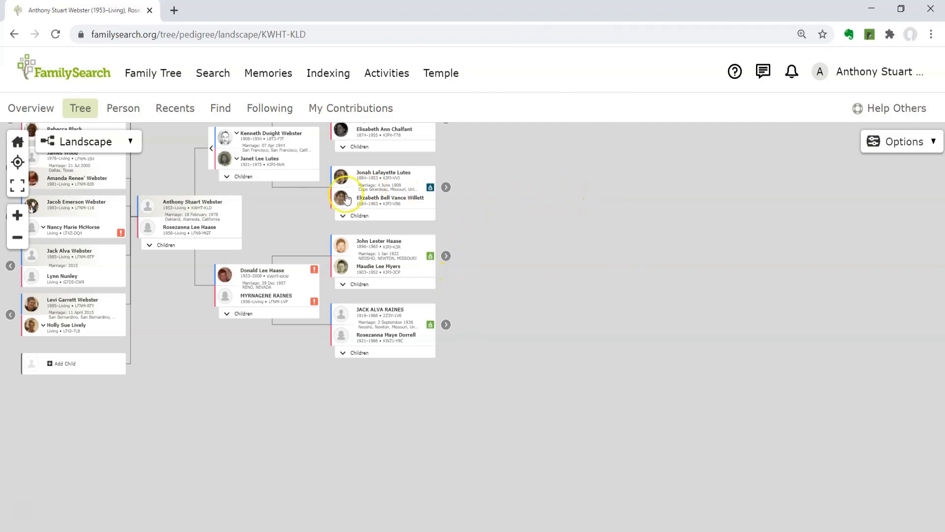
pyautogui.click(270, 161)
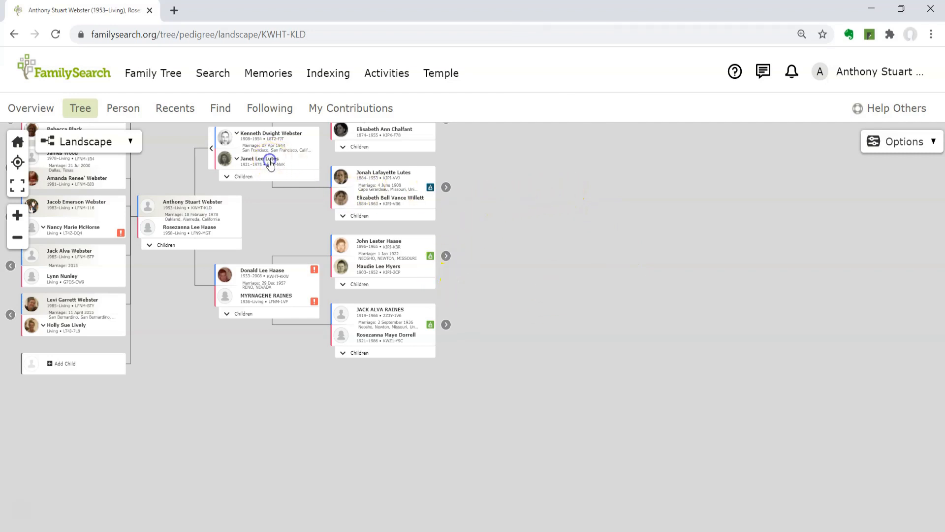
pyautogui.click(367, 146)
pyautogui.click(360, 147)
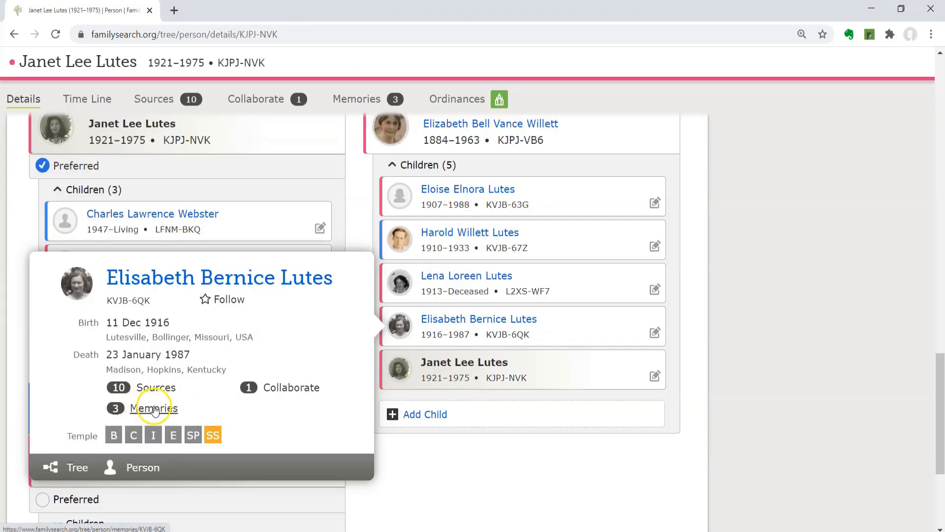
# Open the aunt's memories from the mother's siblings and look over the photos attached to the aunt.
pyautogui.click(154, 408)
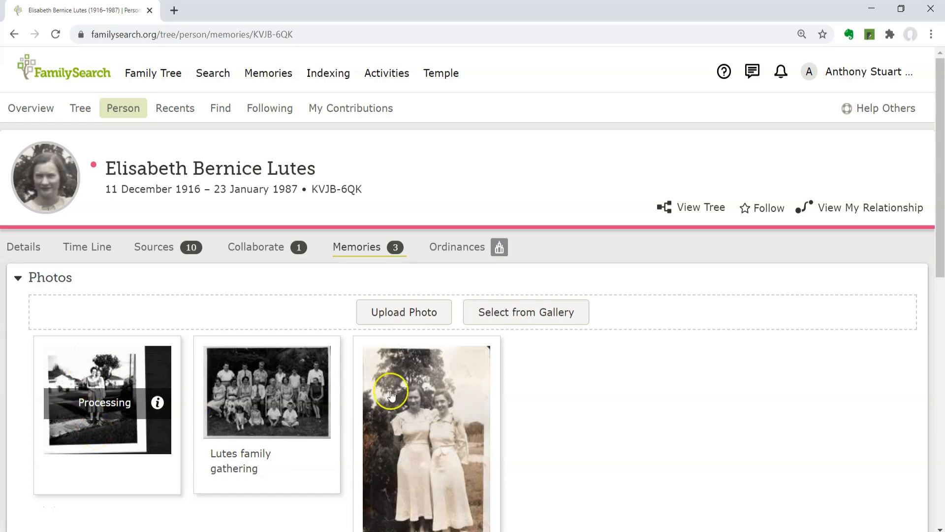
pyautogui.scroll(-2, 460, 394)
pyautogui.scroll(-1, 440, 392)
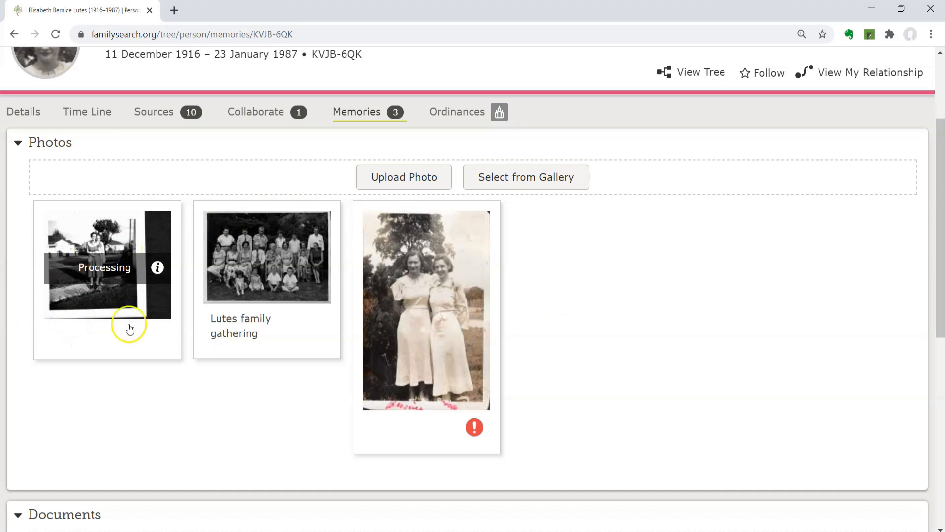
pyautogui.scroll(3, 89, 188)
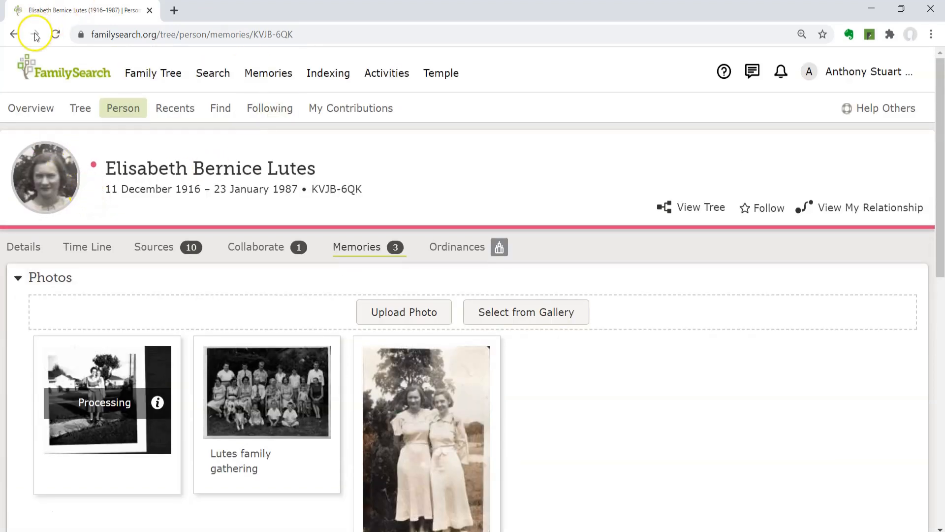
# Return to the mother's person page and look over the photos in her memories.
pyautogui.click(15, 36)
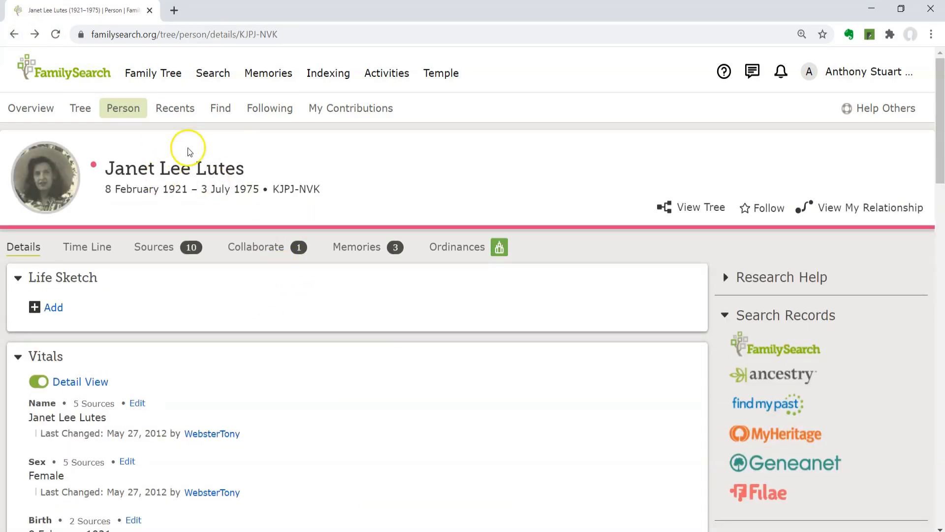
pyautogui.scroll(-3, 191, 165)
pyautogui.scroll(2, 190, 164)
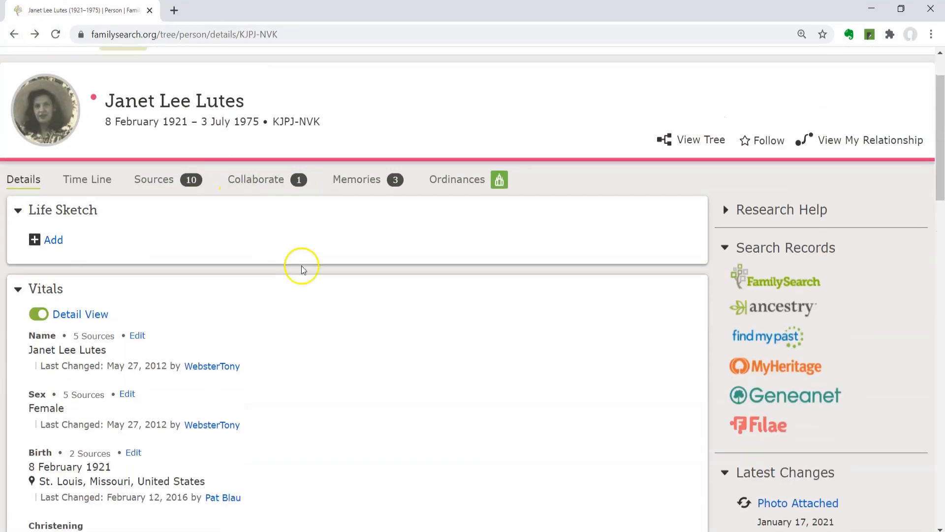
pyautogui.click(383, 180)
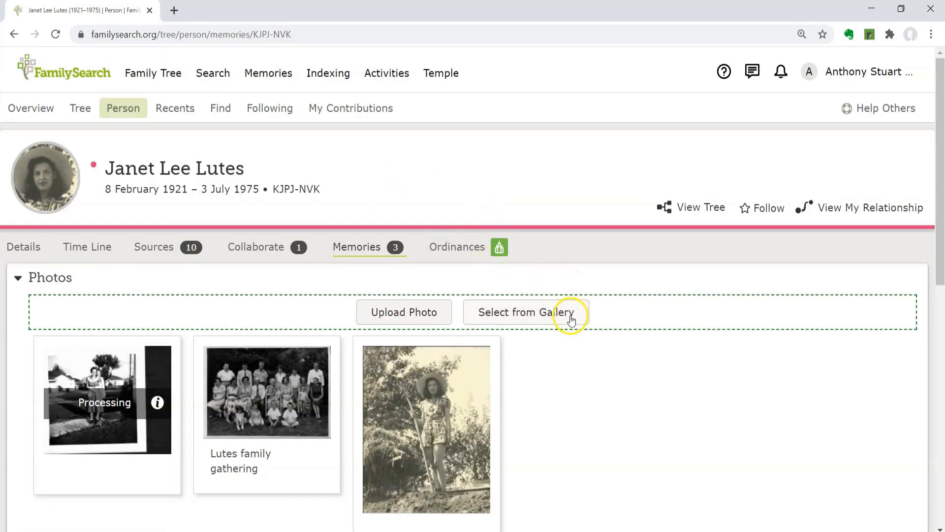
pyautogui.scroll(-2, 566, 315)
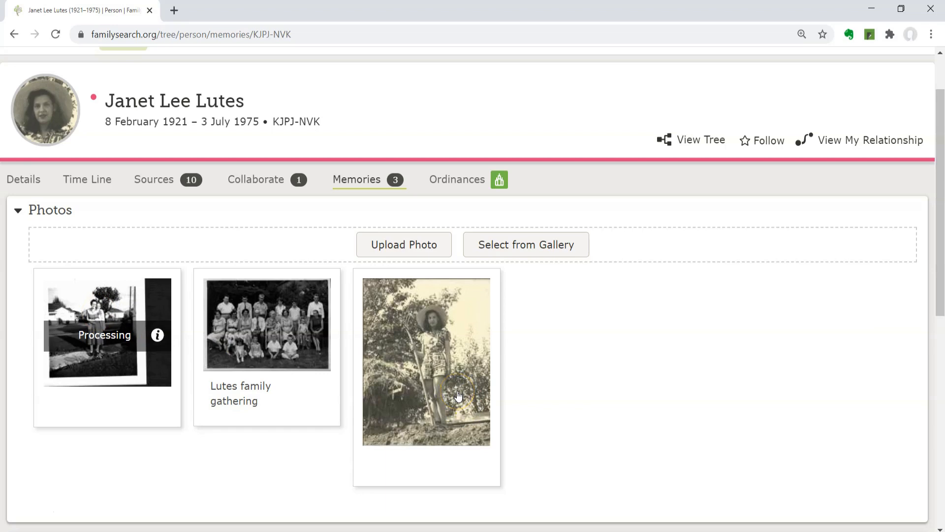
# Open the family gathering photo from the mother's memories and examine which people are tagged on the faces and in the people list.
pyautogui.click(255, 322)
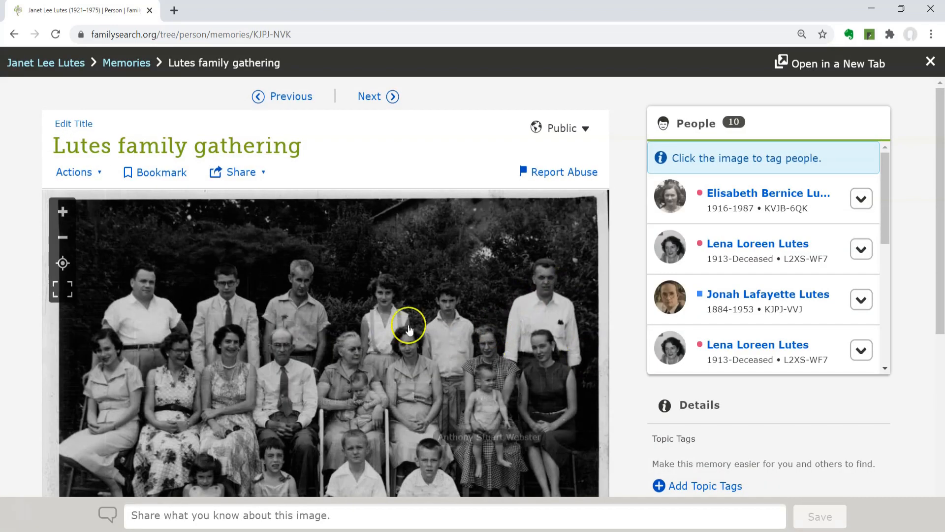
pyautogui.scroll(-1, 411, 440)
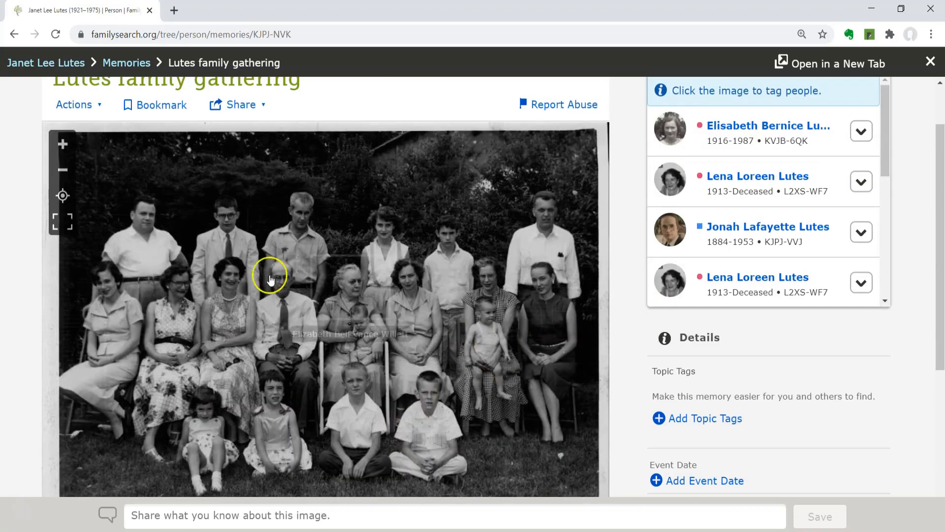
pyautogui.moveTo(170, 295)
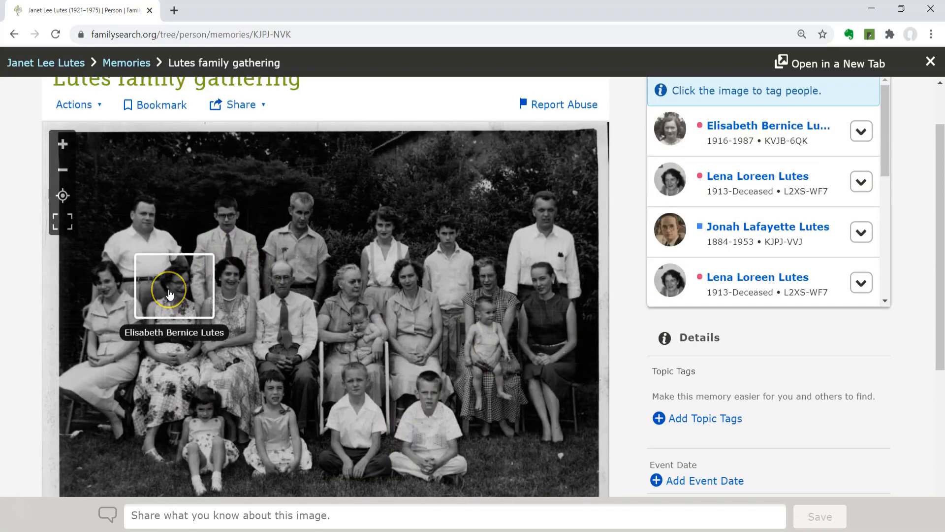
pyautogui.moveTo(228, 281)
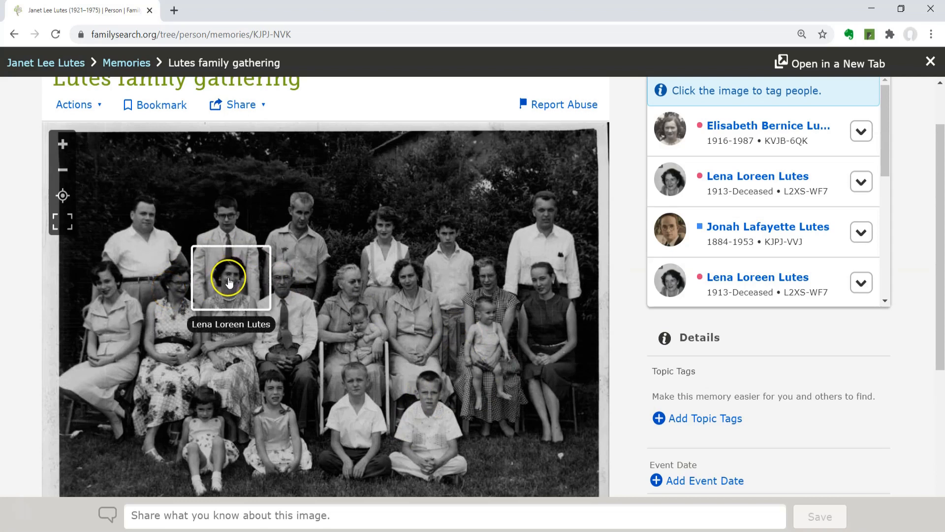
pyautogui.moveTo(281, 286)
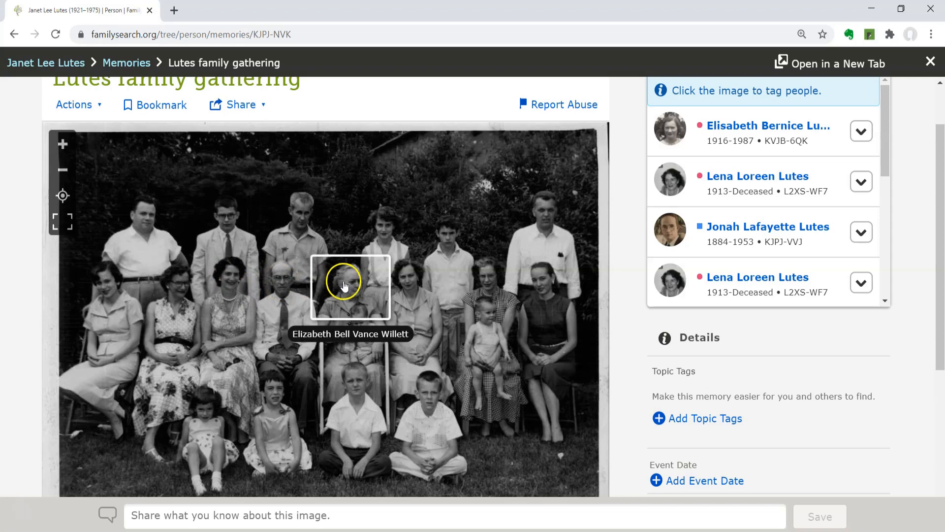
pyautogui.moveTo(407, 284)
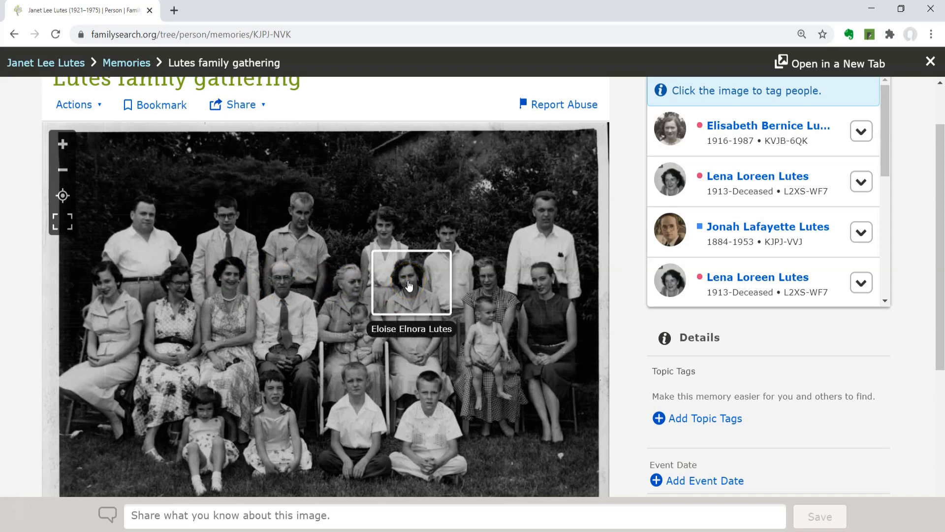
pyautogui.moveTo(490, 275)
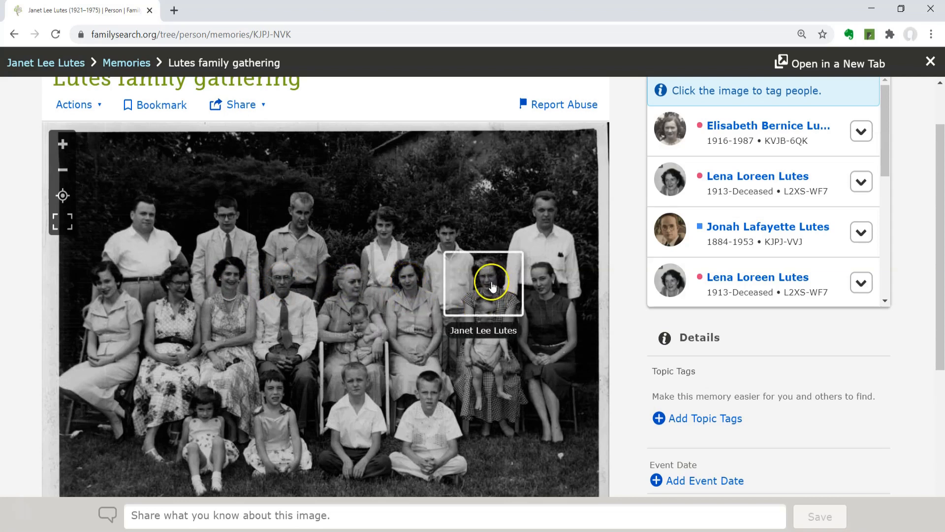
pyautogui.moveTo(483, 324)
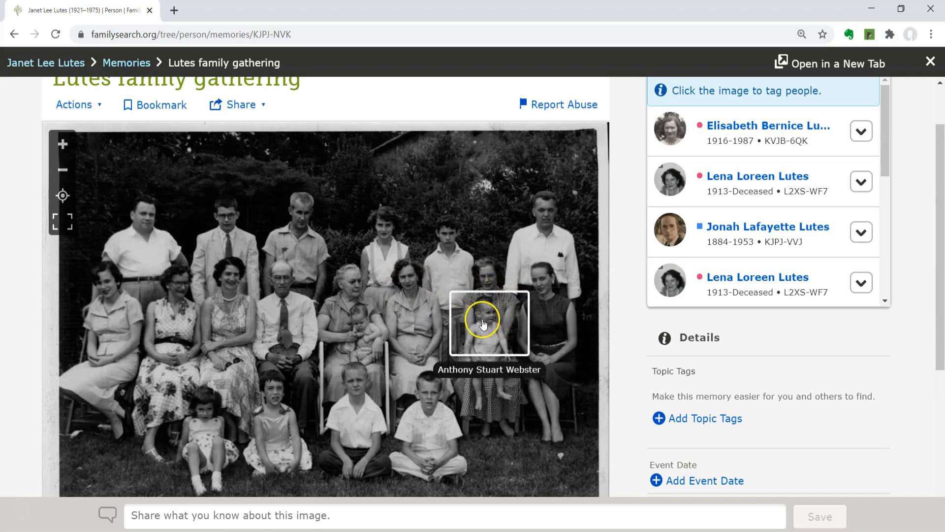
pyautogui.moveTo(432, 386)
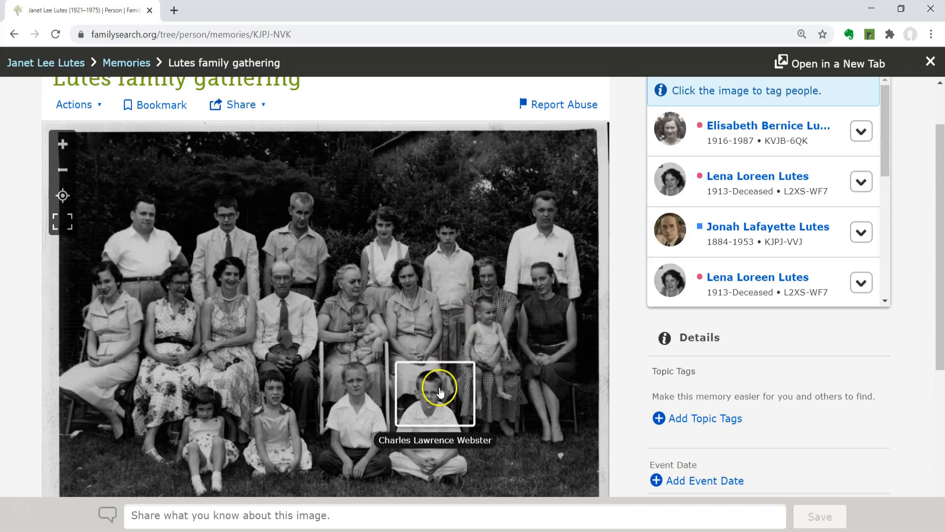
pyautogui.moveTo(279, 398)
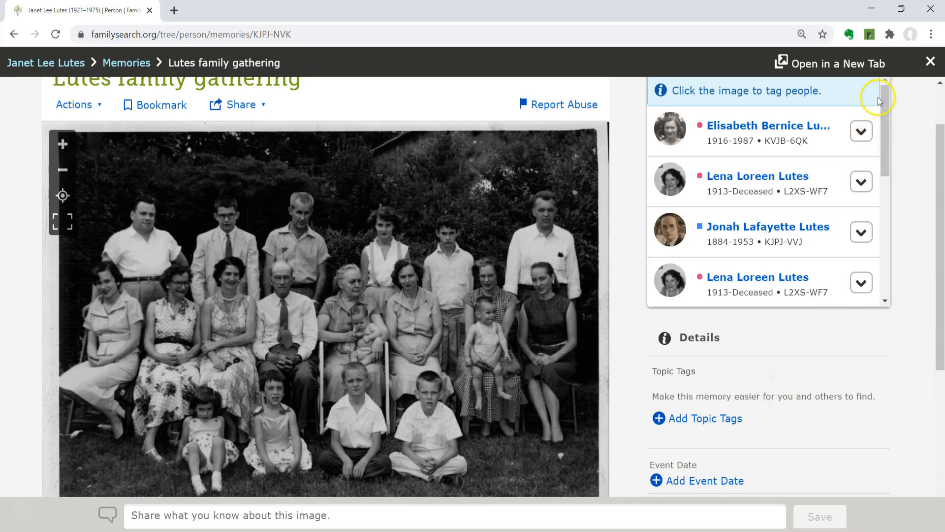
pyautogui.moveTo(890, 116)
pyautogui.mouseDown()
pyautogui.moveTo(912, 255)
pyautogui.moveTo(908, 163)
pyautogui.moveTo(887, 131)
pyautogui.moveTo(891, 87)
pyautogui.mouseUp()
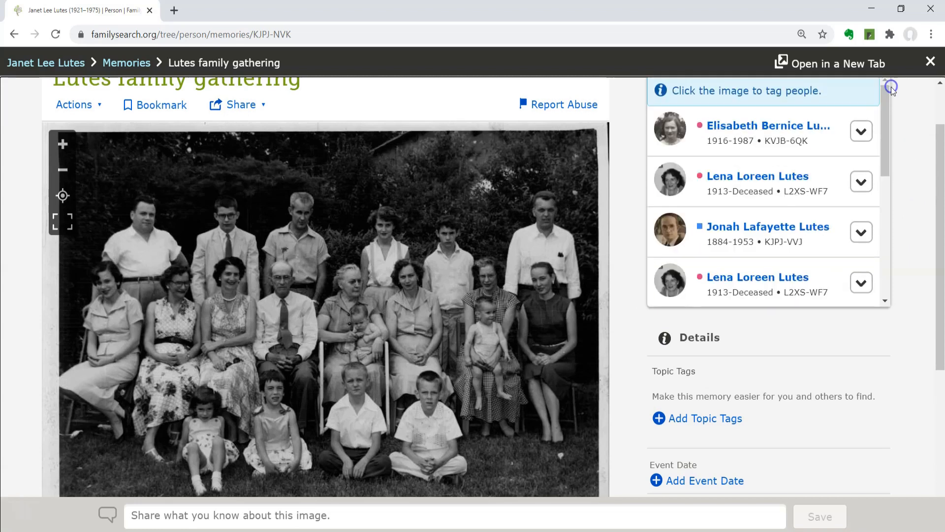